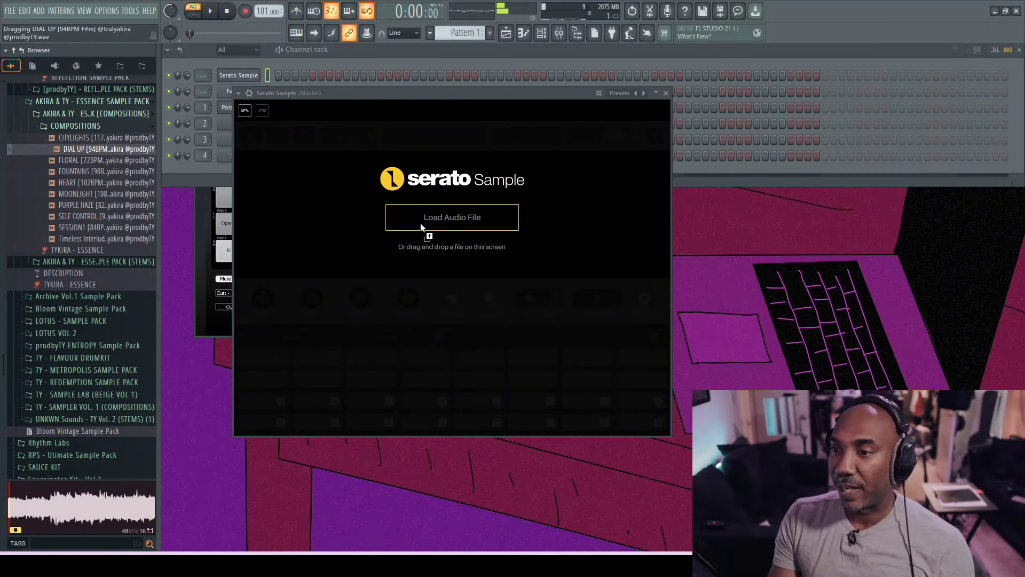
- Load the DIAL UP sample into Serato Sample and trigger pad 1 with Z to set a cue
drag(425, 221, 424, 222)
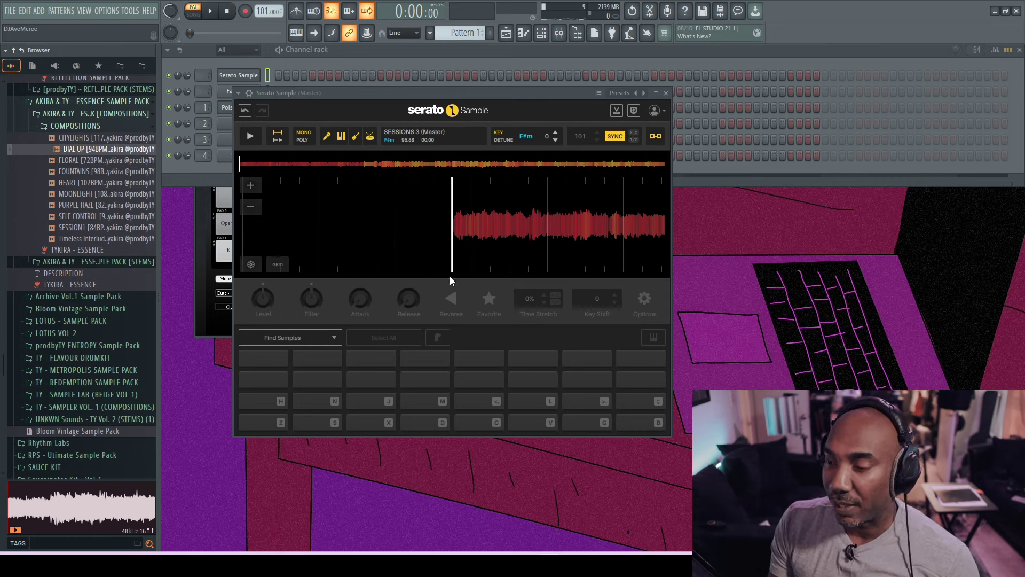
key(z)
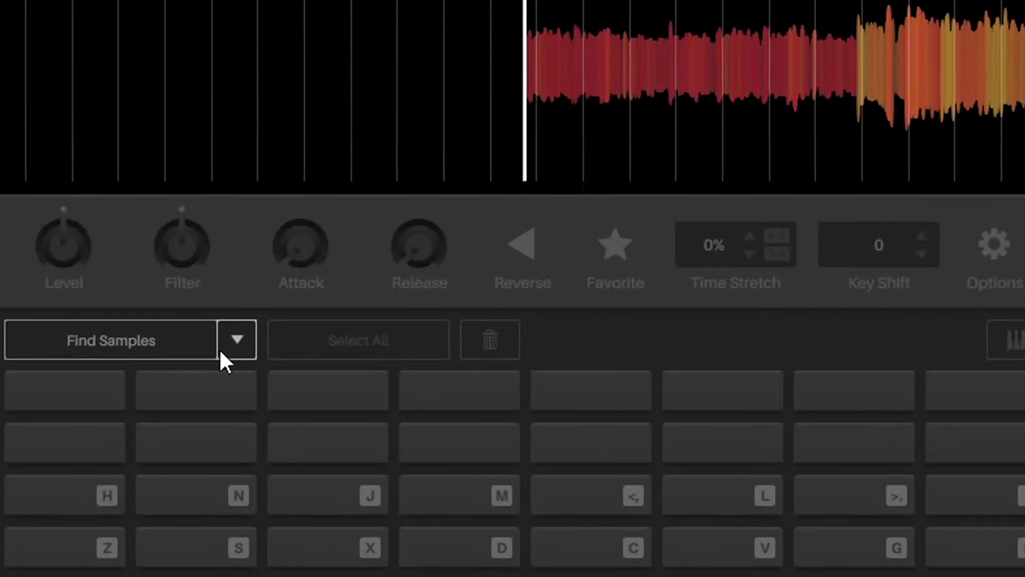
- Use Set Random mode to fill all 32 pads with random DIAL UP slices, then stop playback
click(243, 340)
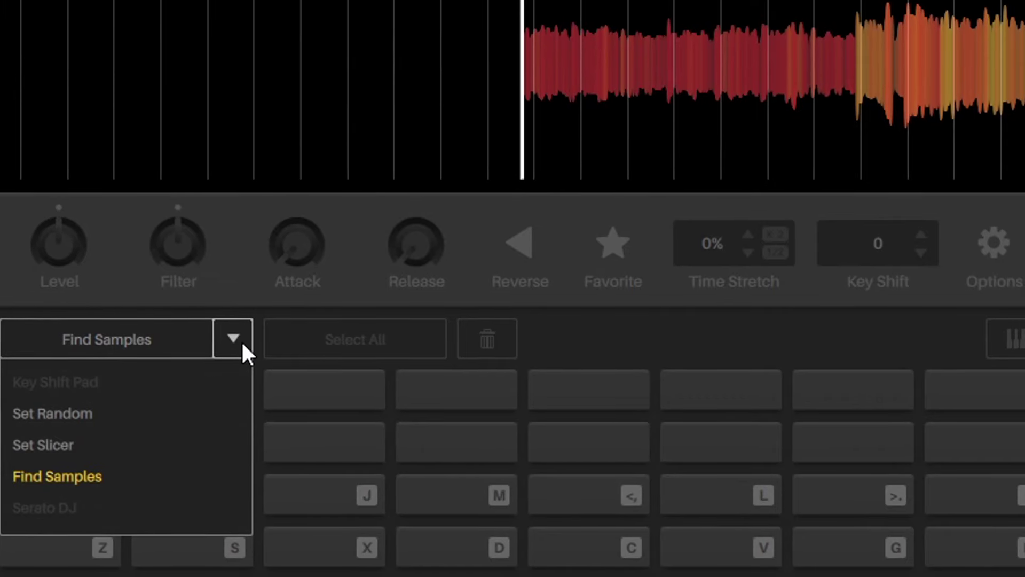
click(86, 414)
click(122, 338)
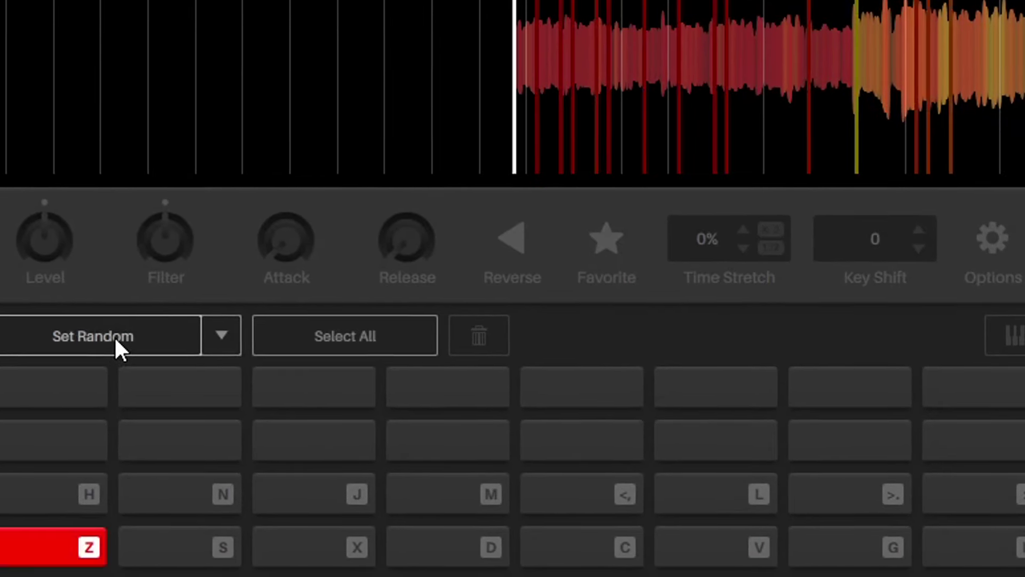
click(112, 335)
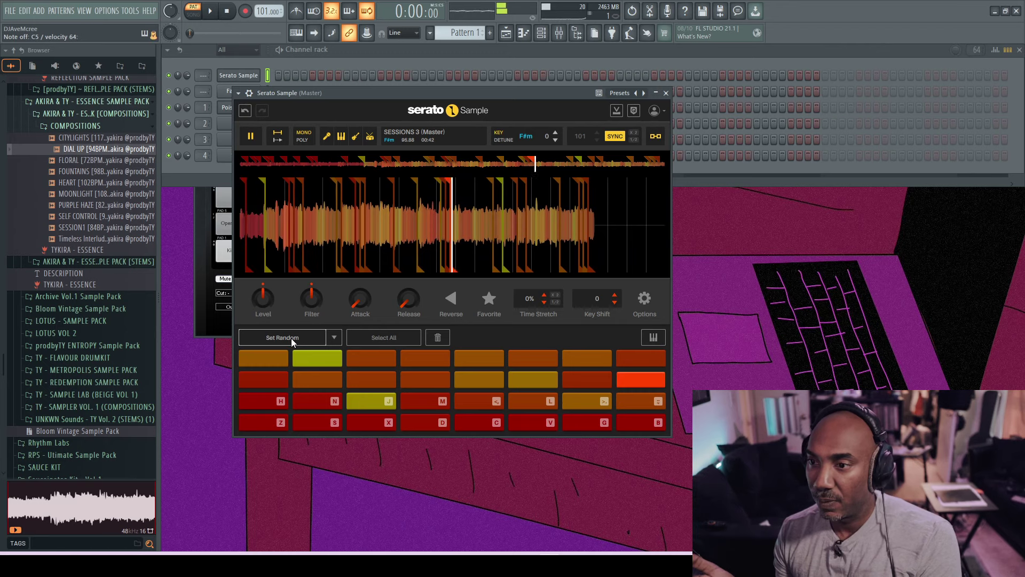
key(space)
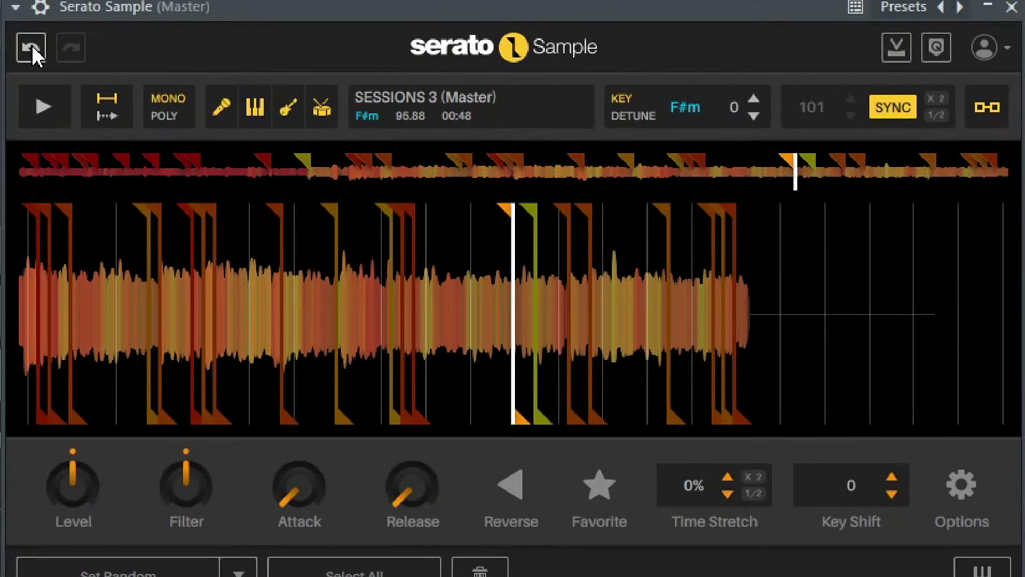
- Undo the random chops, drag the start cue to where the audio begins, and audition it
click(31, 48)
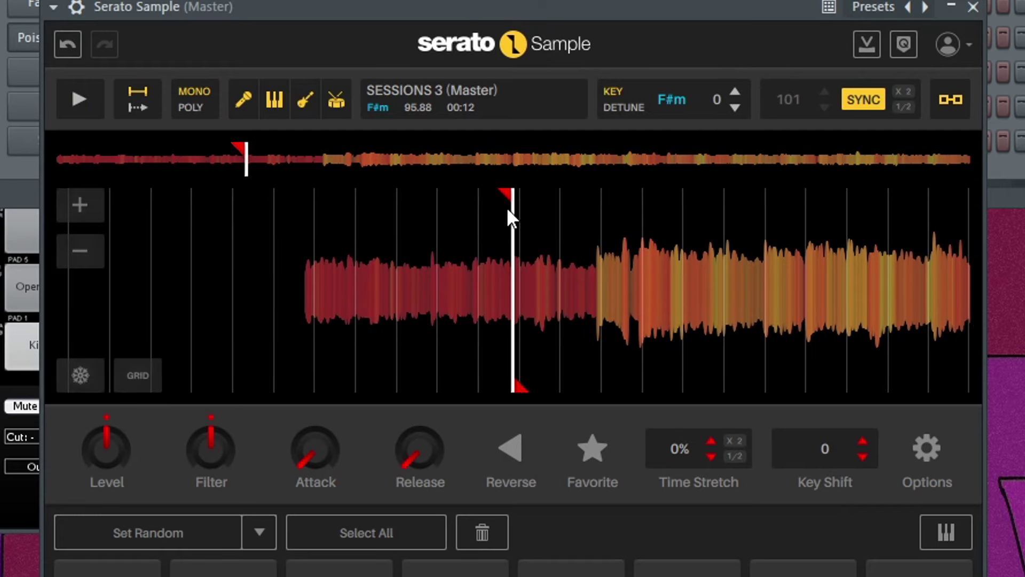
drag(503, 191, 309, 218)
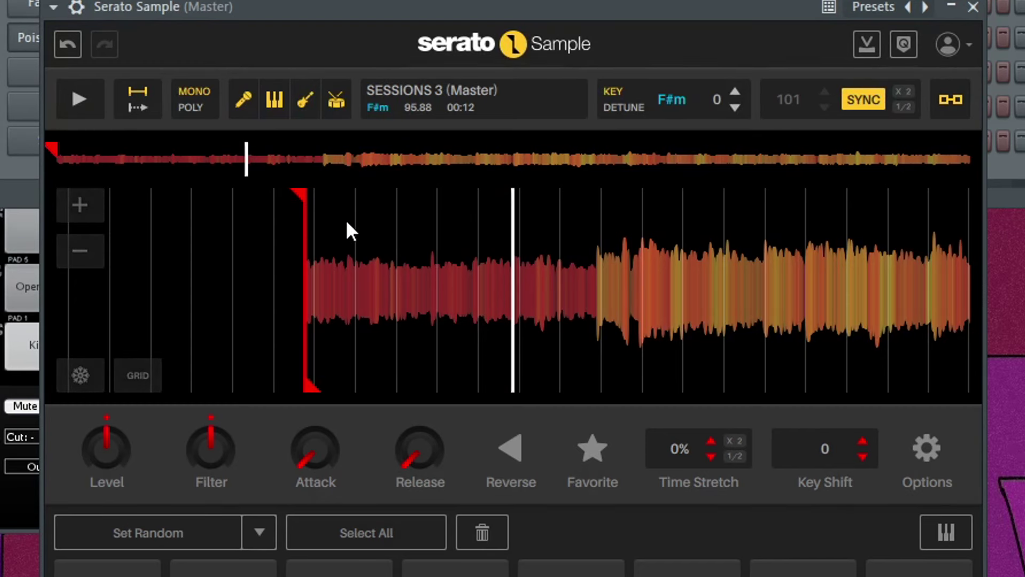
click(302, 191)
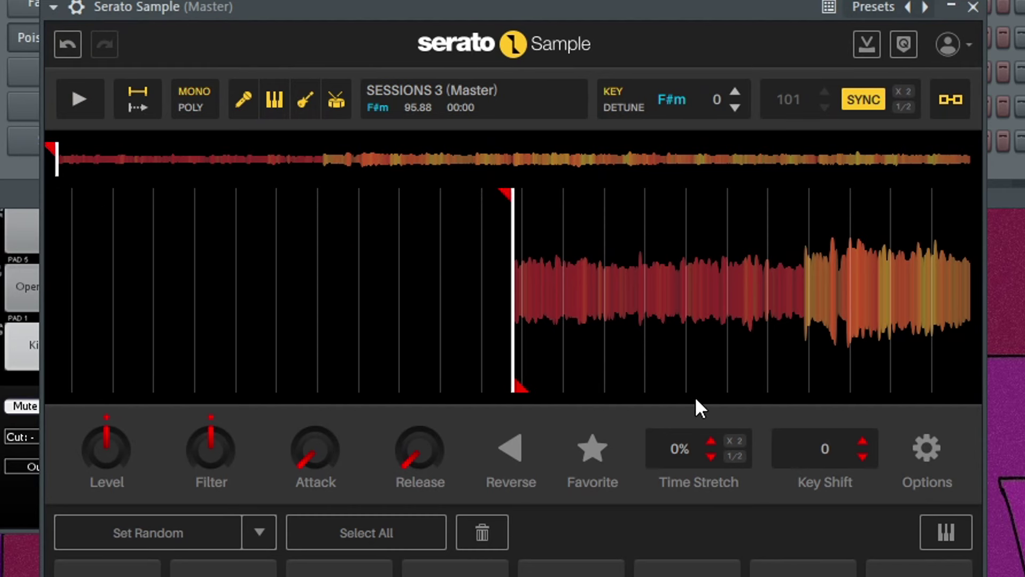
key(space)
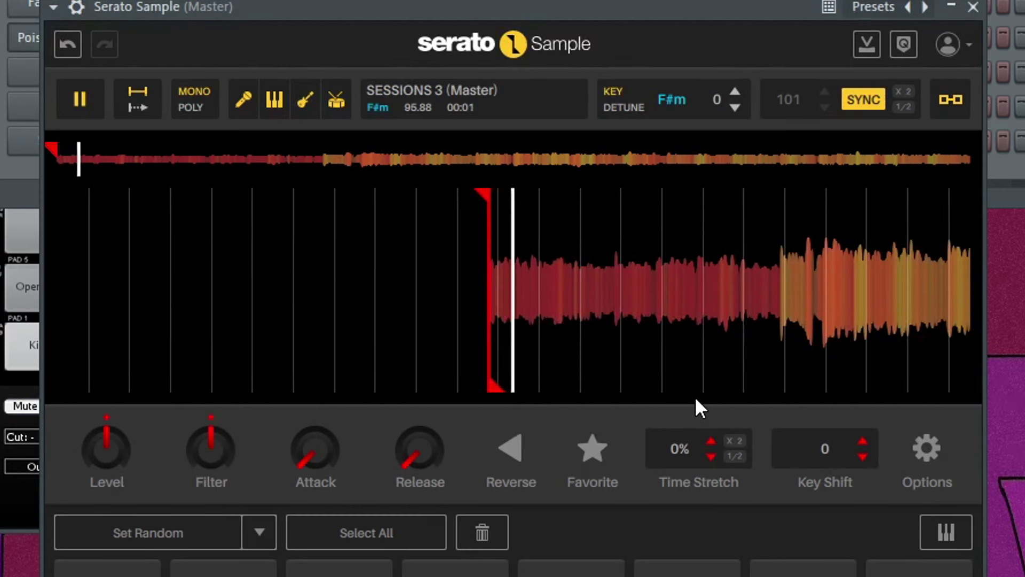
key(space)
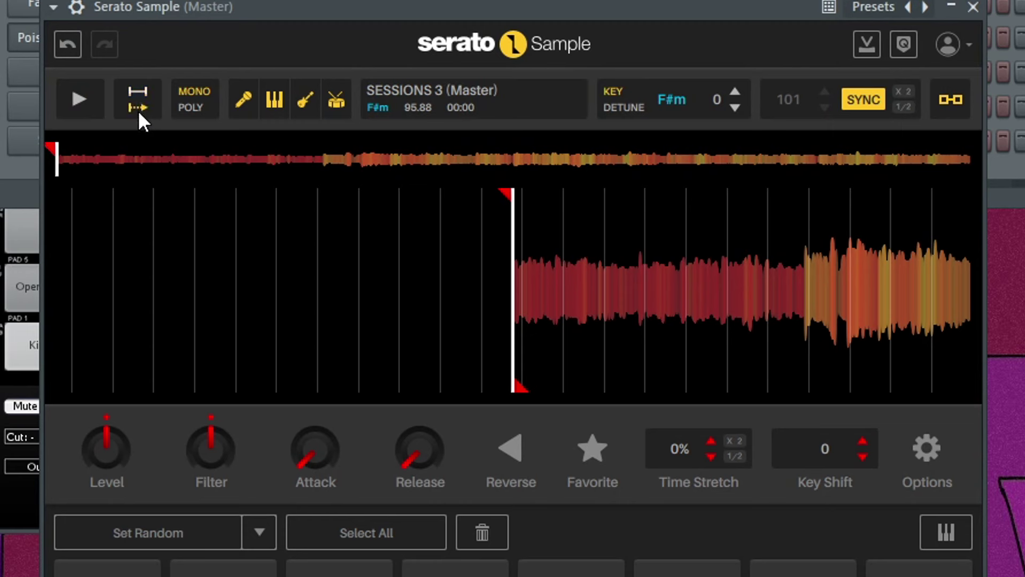
- Drop cue points on pads Z, X, C, B and N across the sample's opening
key(z)
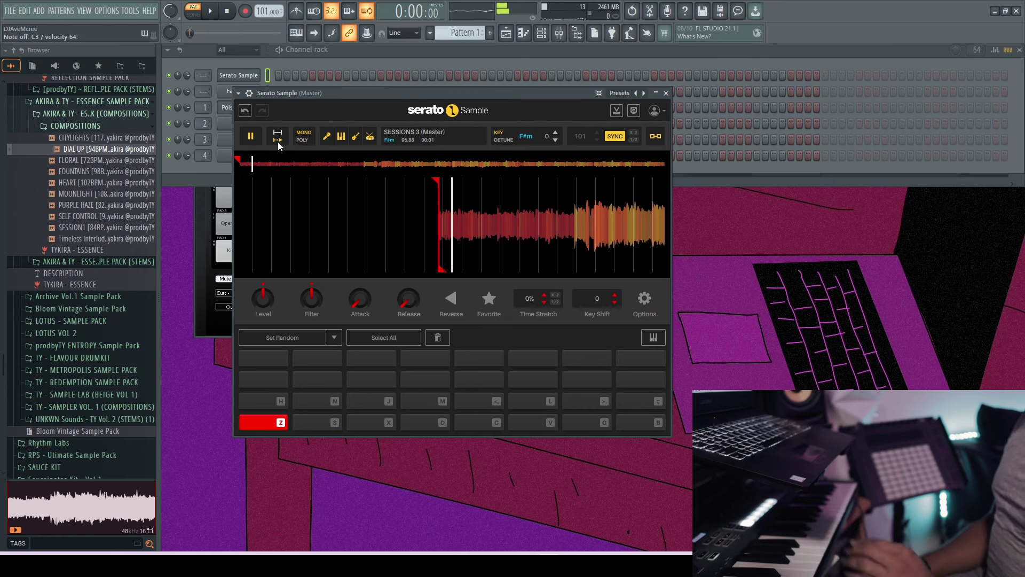
key(x)
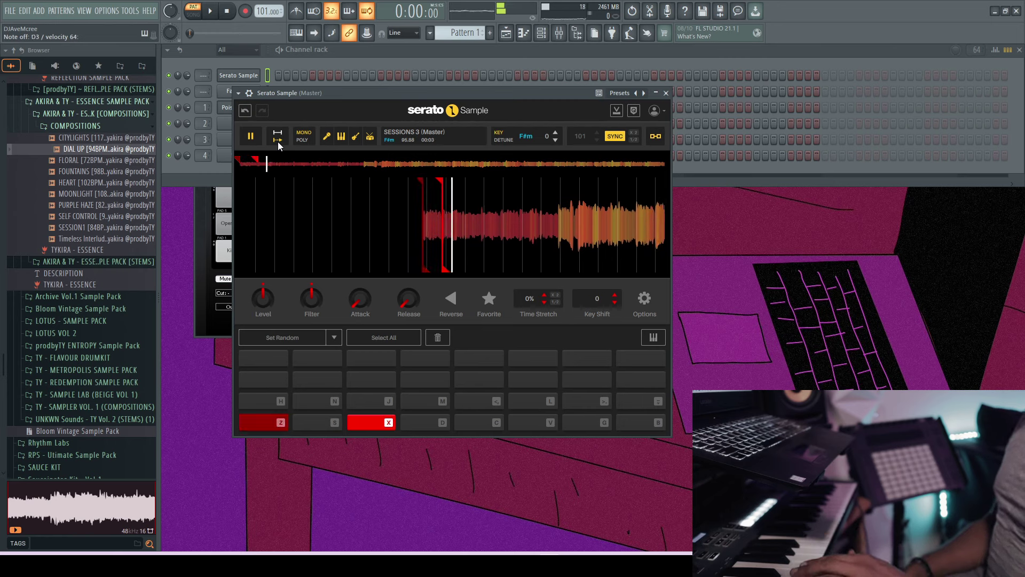
key(c)
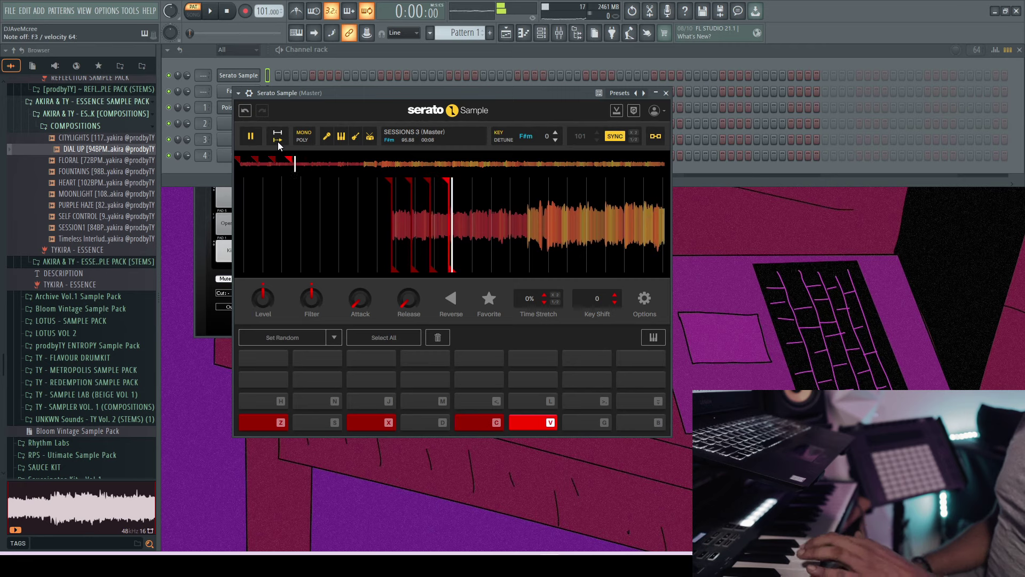
key(b)
key(n)
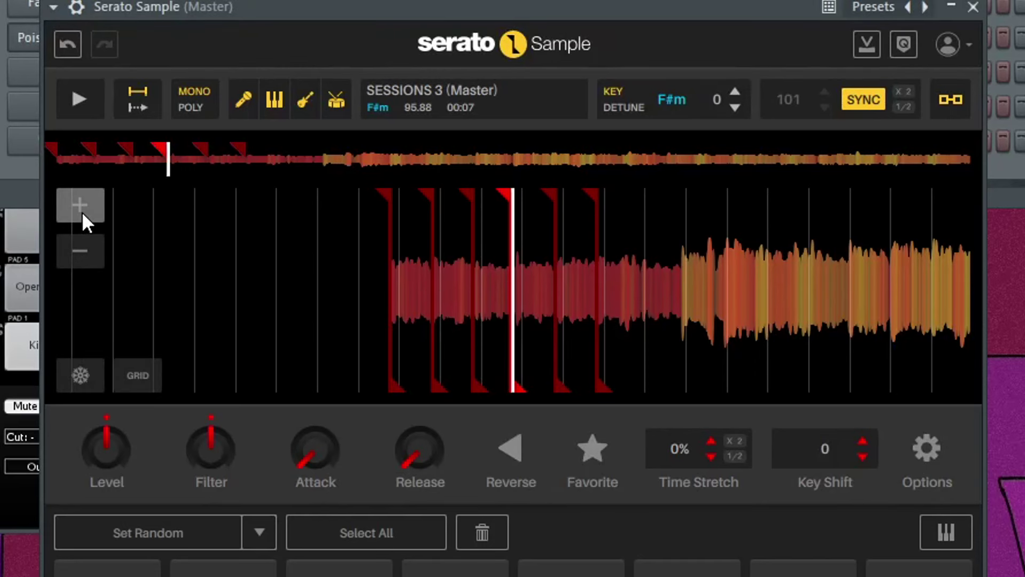
- Zoom into the waveform and nudge the red cue marker to a tighter position, then audition it
click(80, 205)
click(81, 205)
click(80, 206)
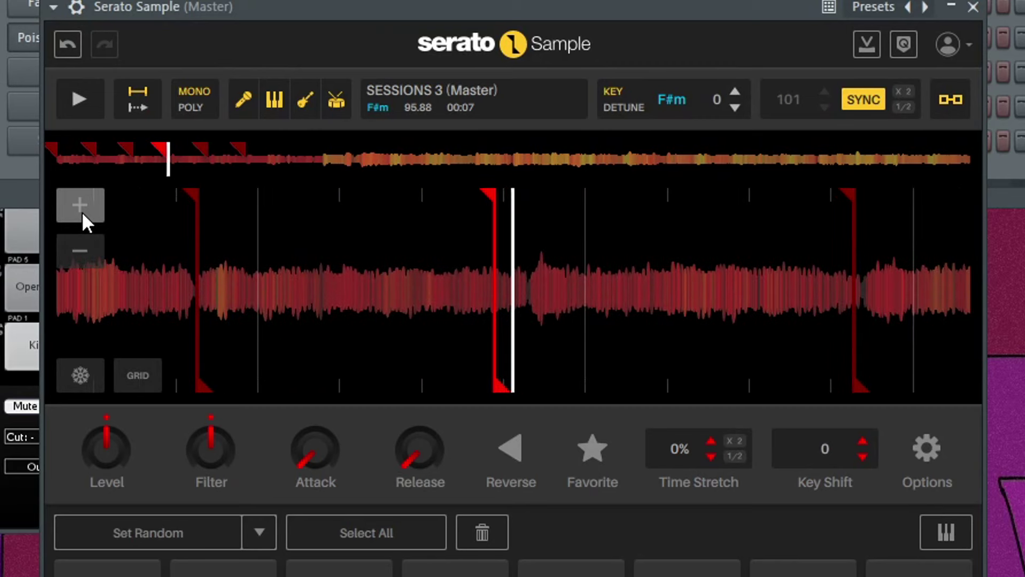
click(82, 212)
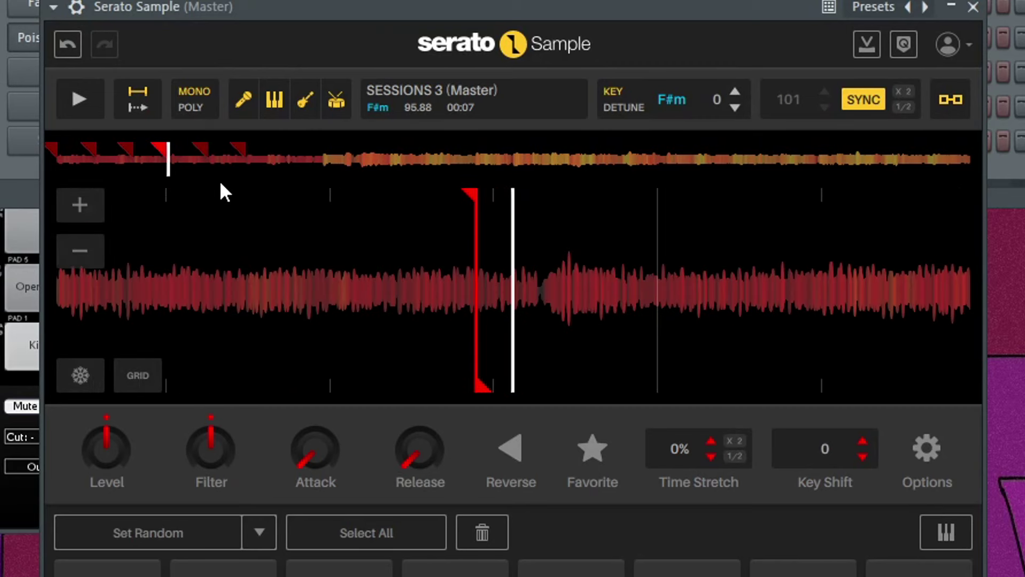
click(464, 193)
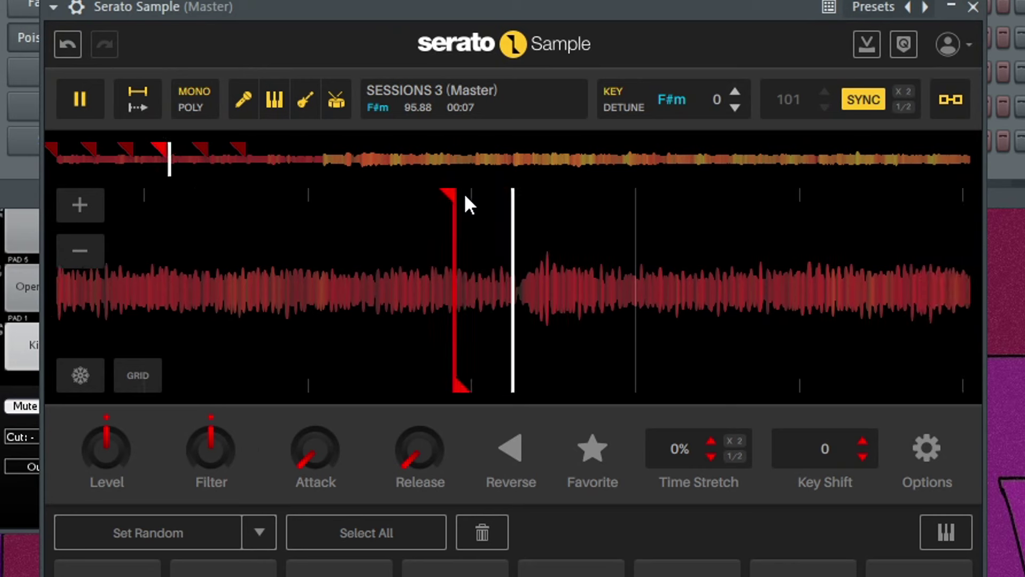
drag(504, 190, 581, 201)
click(581, 198)
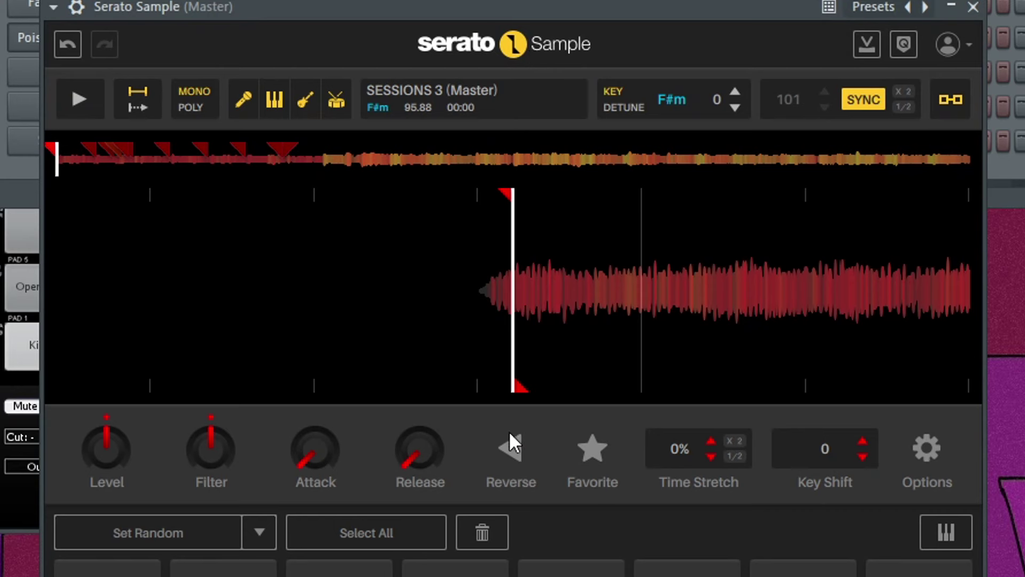
- Toggle Reverse repeatedly to compare directions, leaving the sample playing in reverse
click(511, 448)
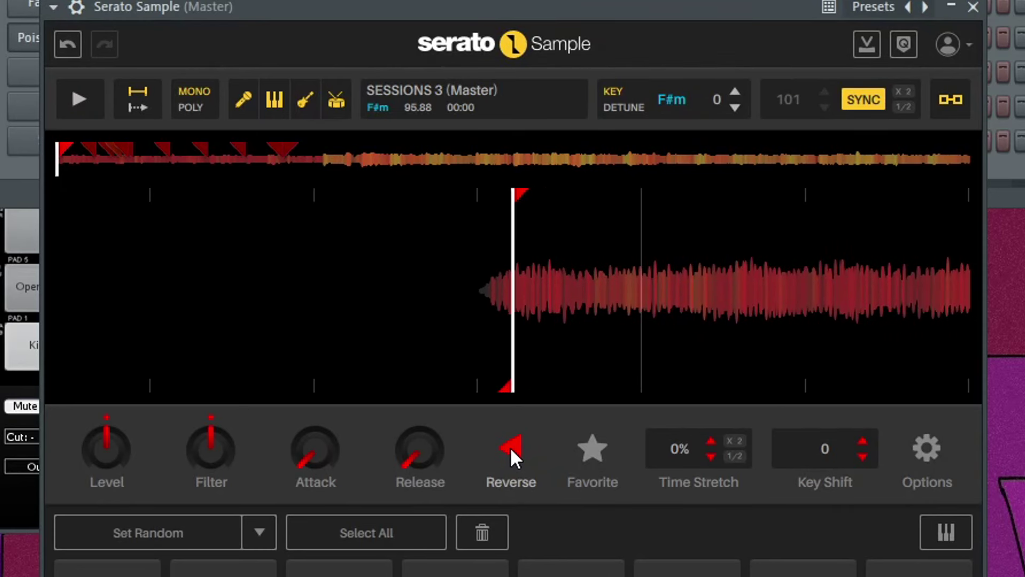
click(511, 447)
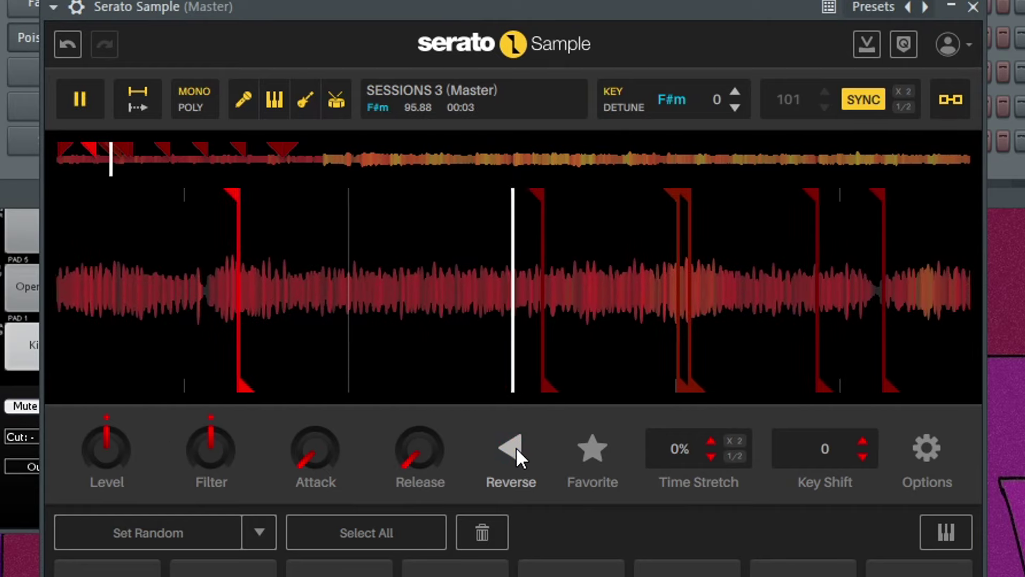
click(505, 447)
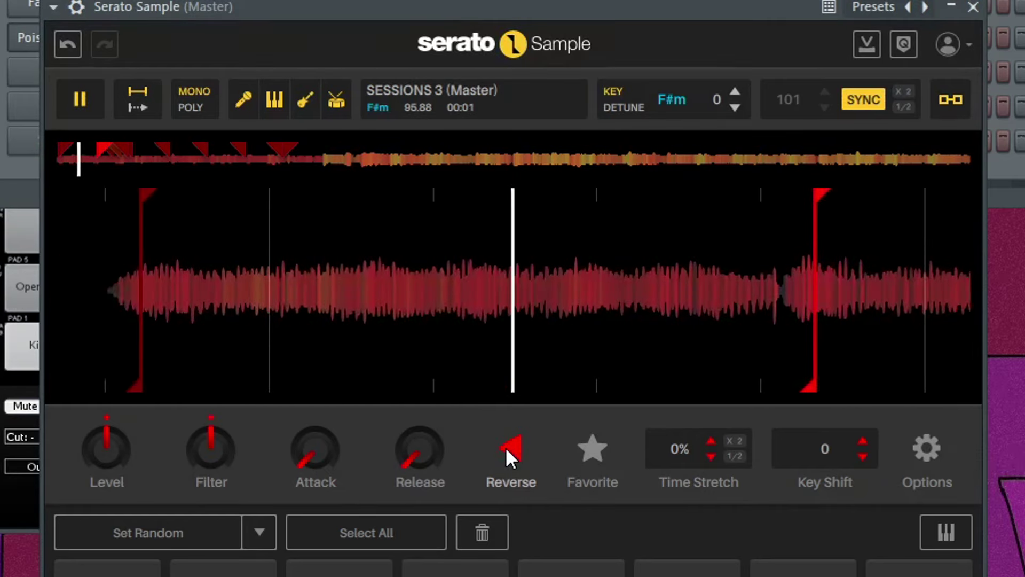
click(506, 447)
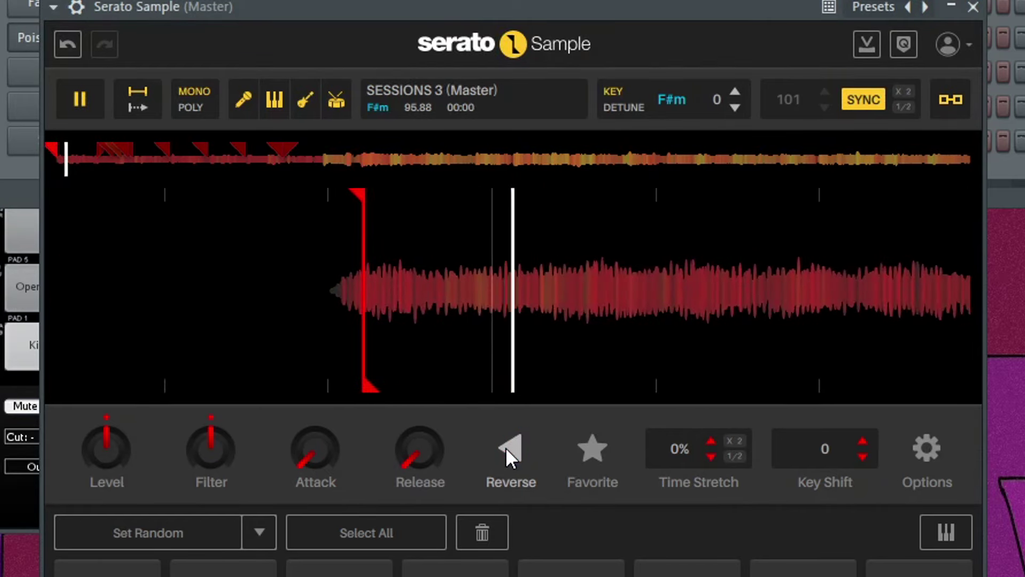
click(505, 447)
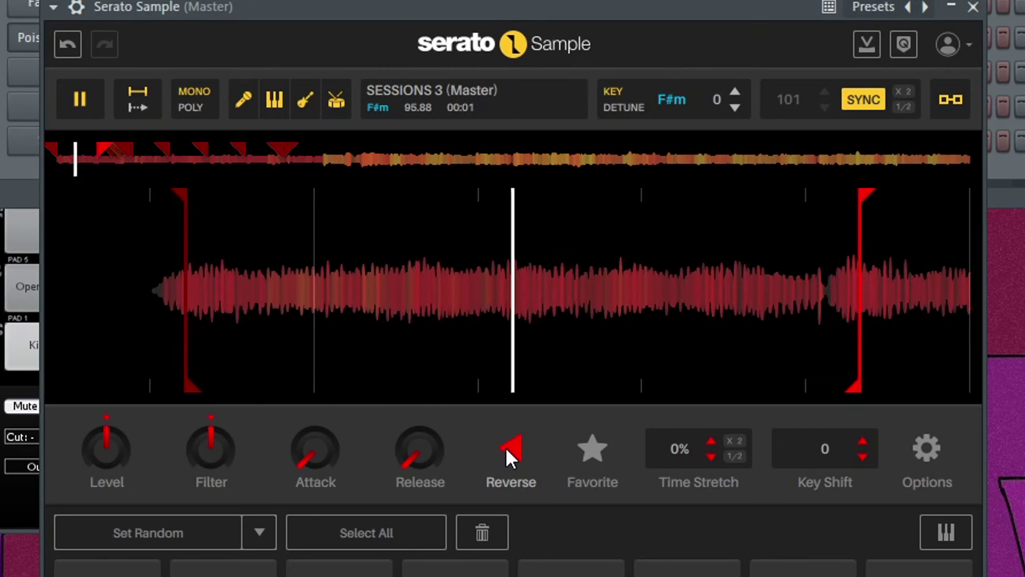
click(505, 447)
click(506, 447)
click(505, 447)
click(506, 447)
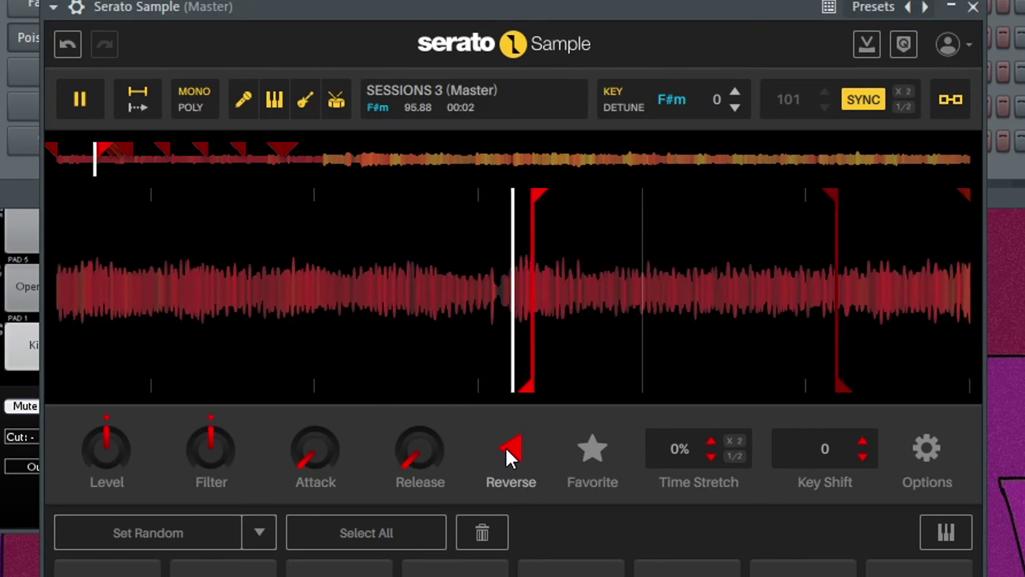
click(506, 447)
click(505, 448)
click(505, 448)
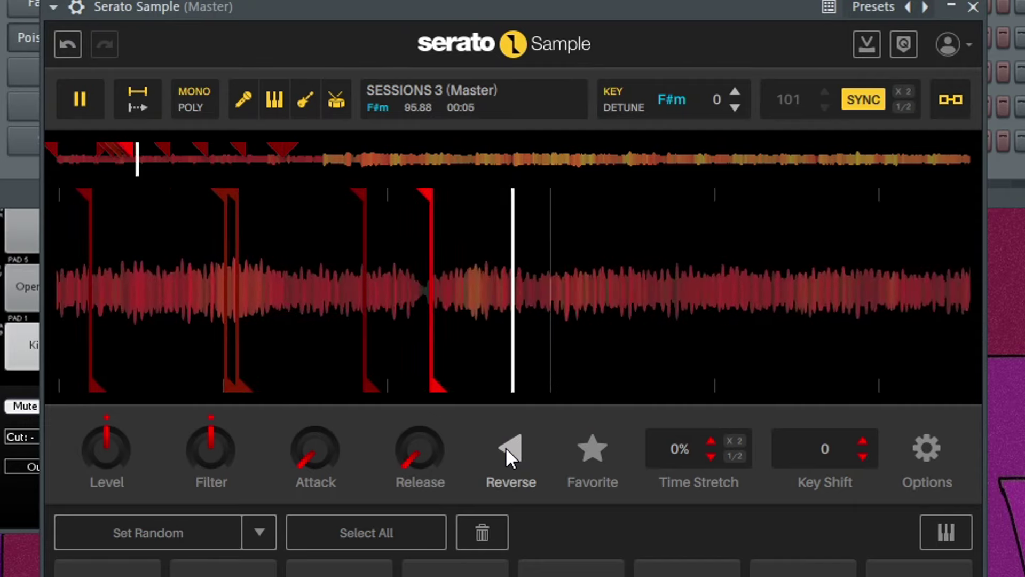
click(505, 447)
click(506, 448)
click(505, 447)
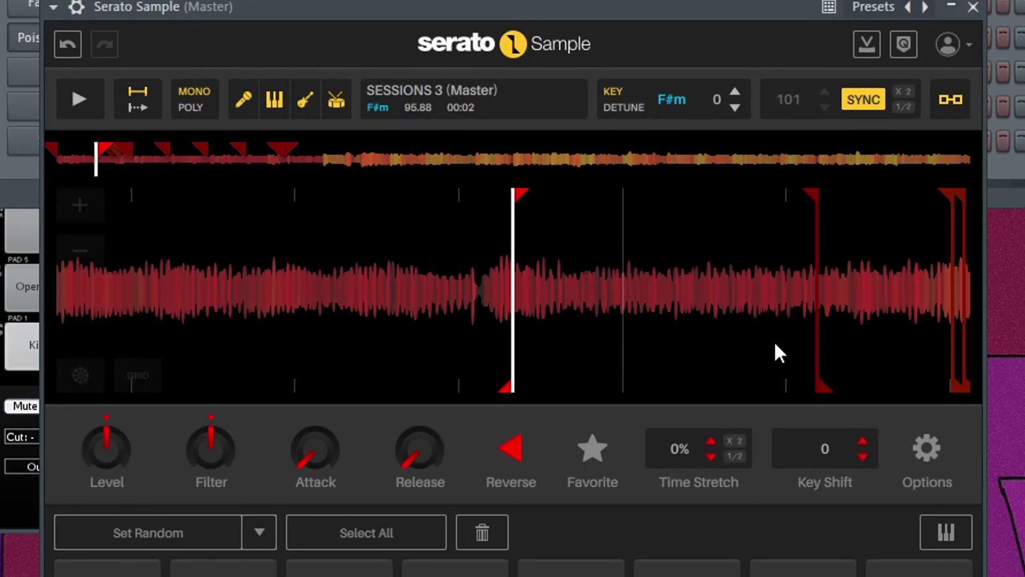
- Audition the chop slowed to -50% and then -75% with the Time Stretch 1/2 button
click(603, 381)
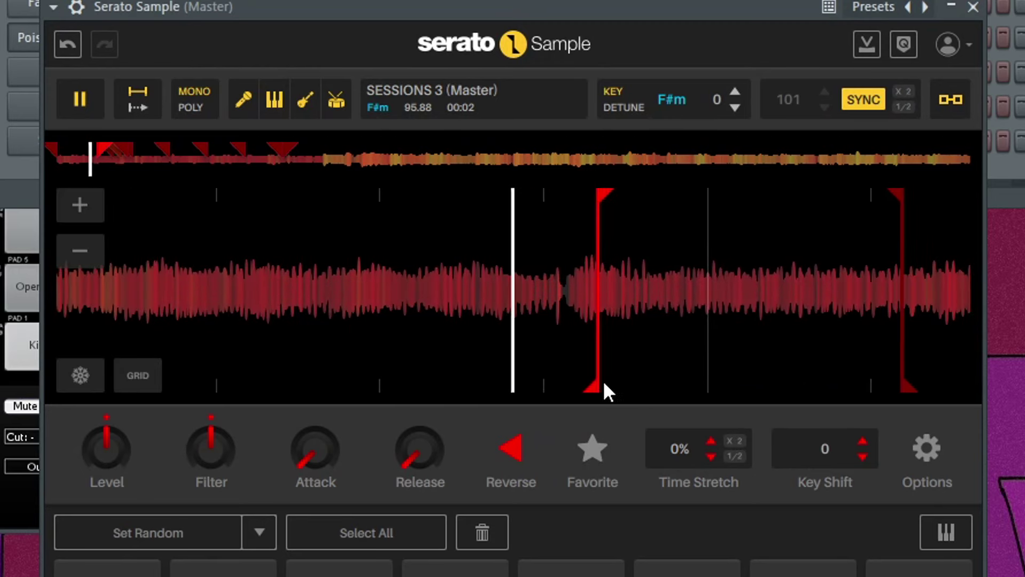
click(736, 457)
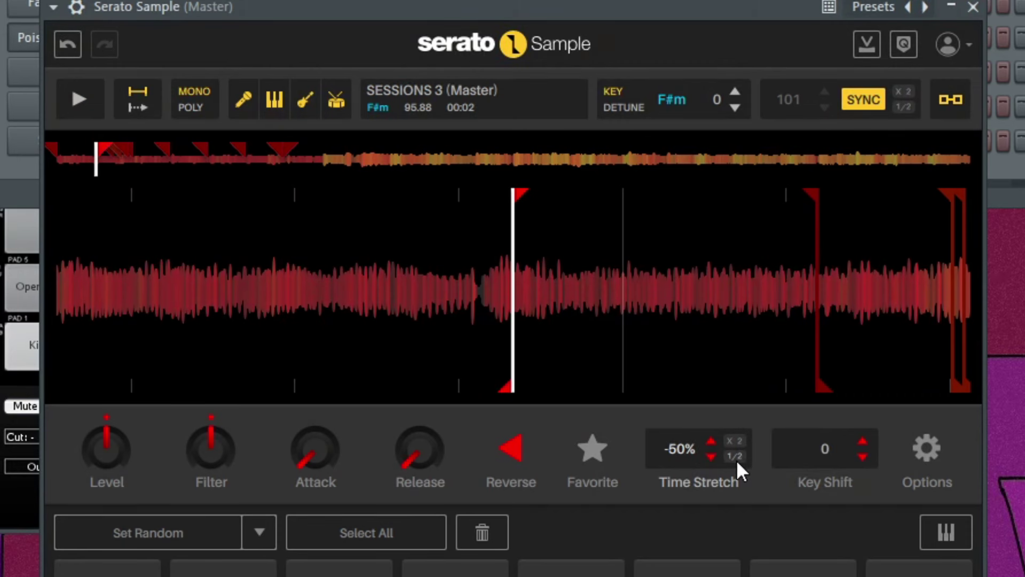
key(space)
click(737, 459)
key(space)
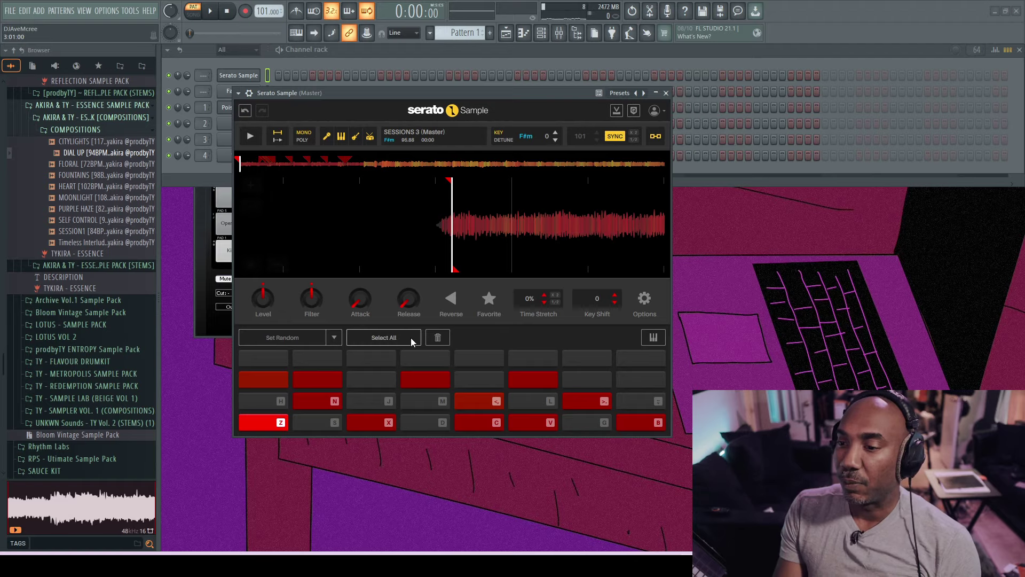
- Select all pads, delete them, and generate a new random set of cue points
click(396, 340)
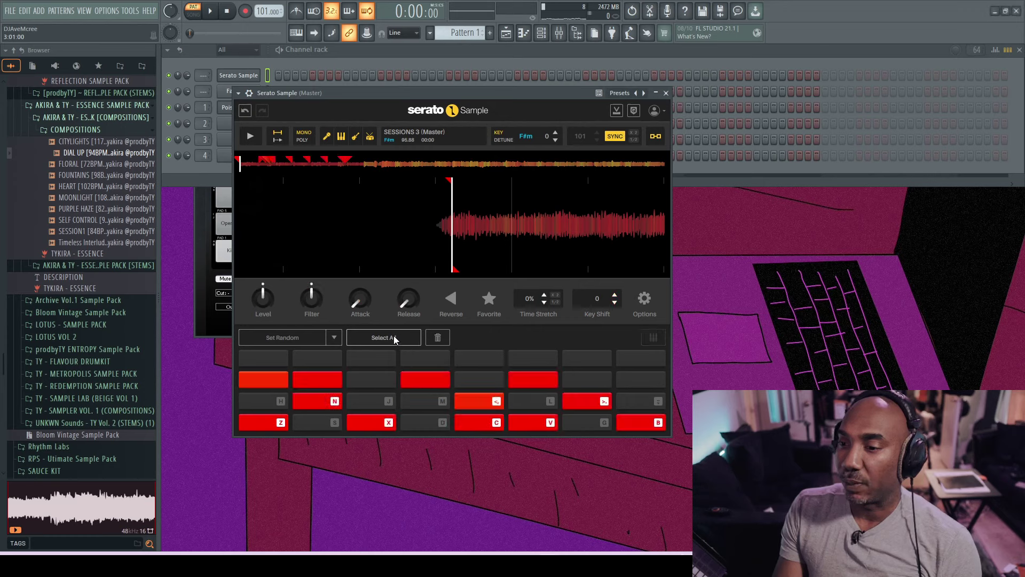
click(439, 338)
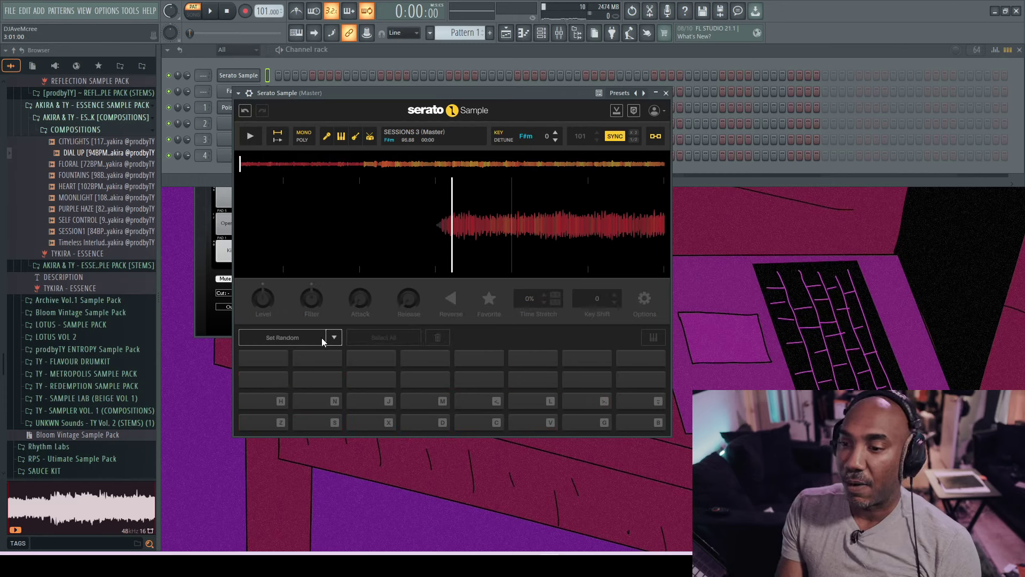
click(295, 339)
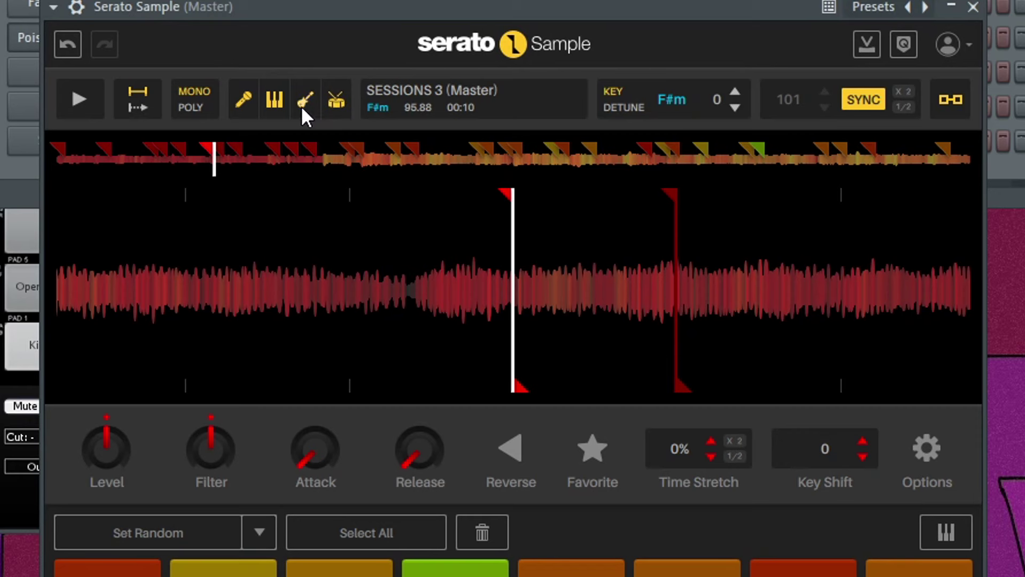
- Audition the random chops, then switch the pads to melodic keys mode and play them
key(space)
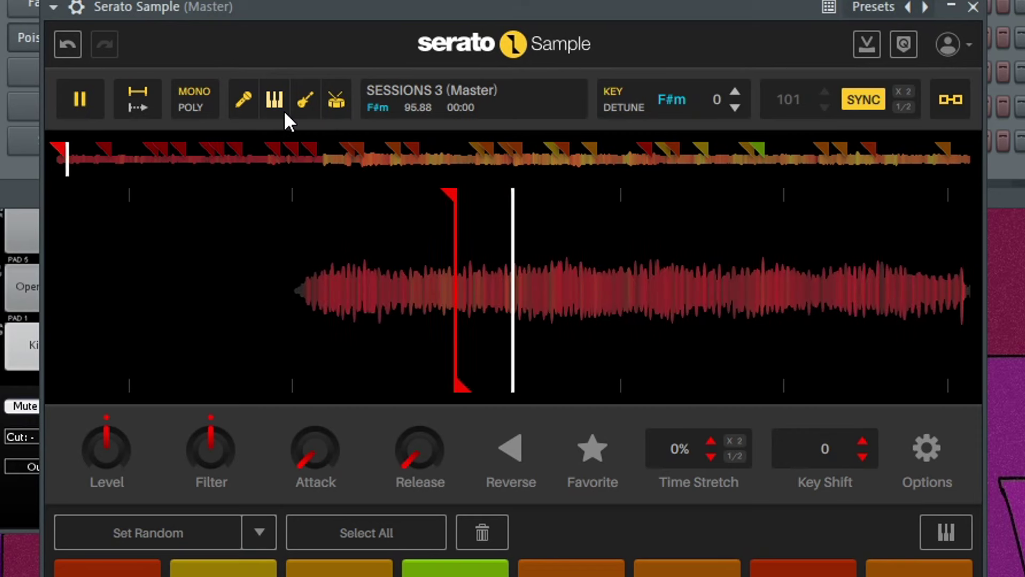
key(space)
key(space)
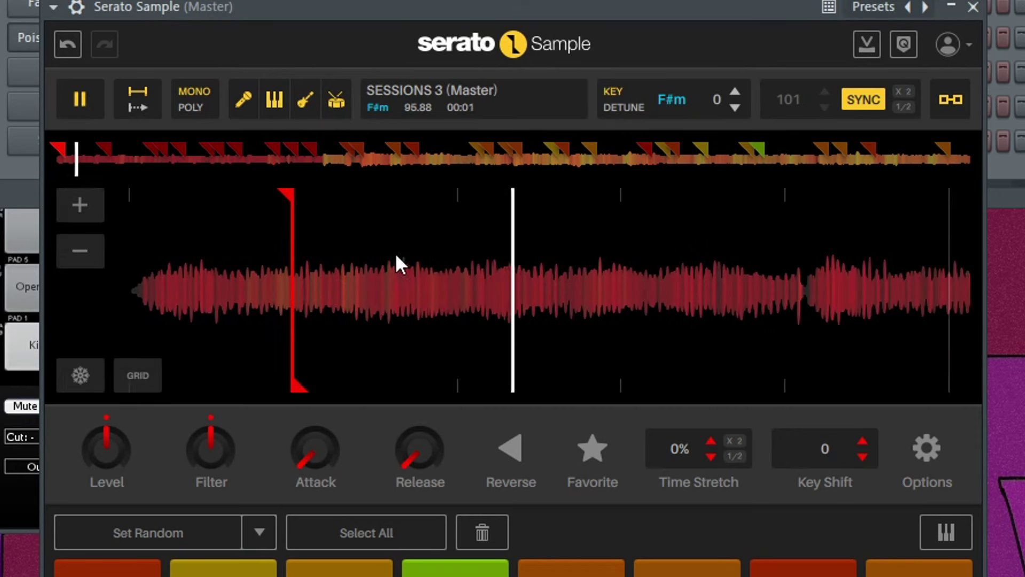
key(space)
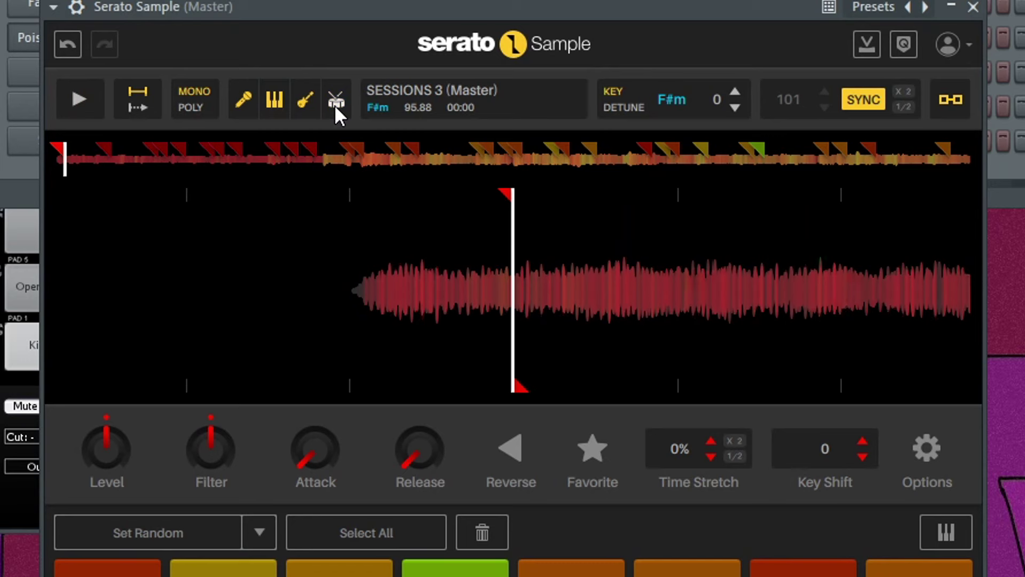
key(space)
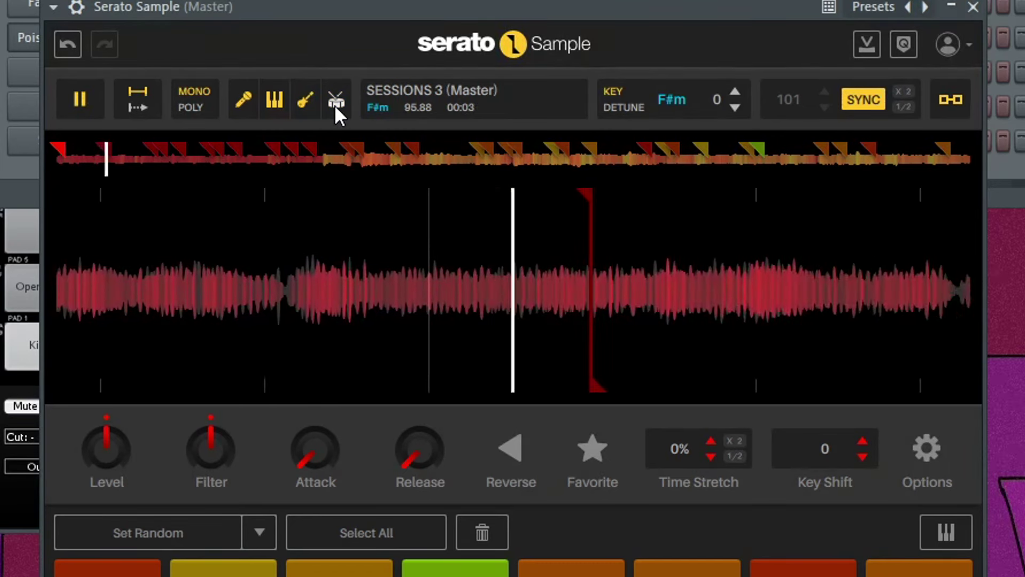
key(space)
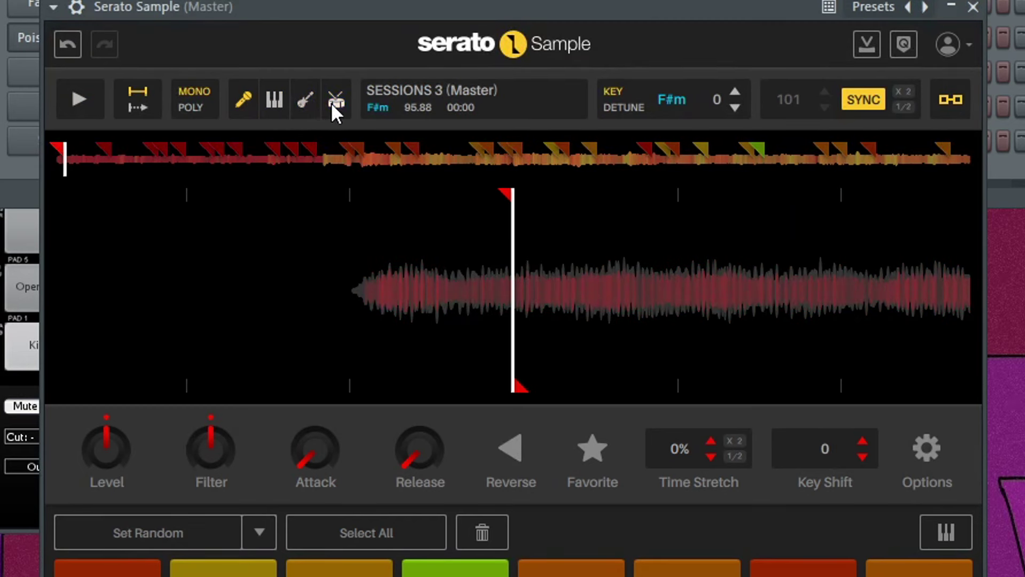
key(space)
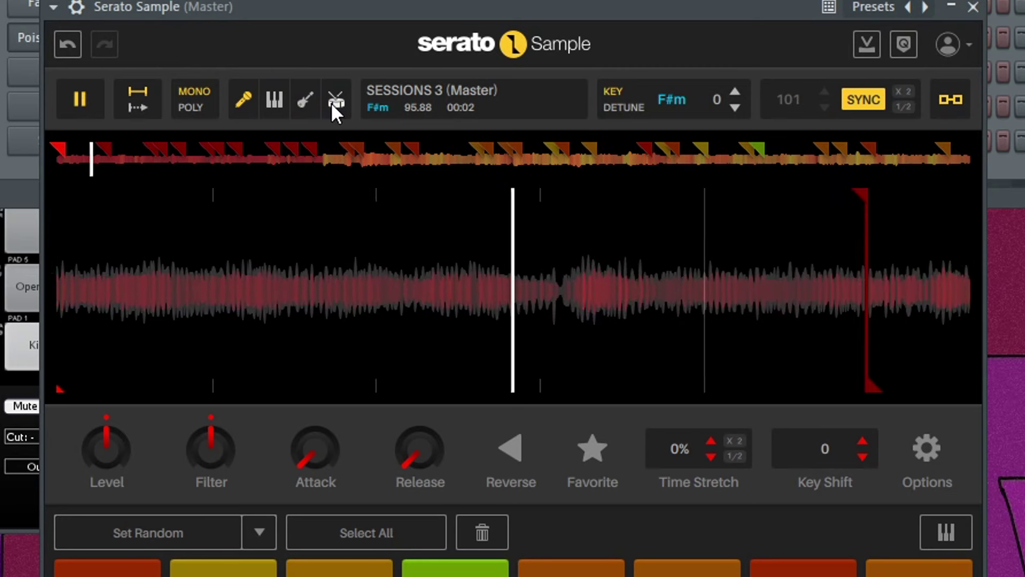
key(space)
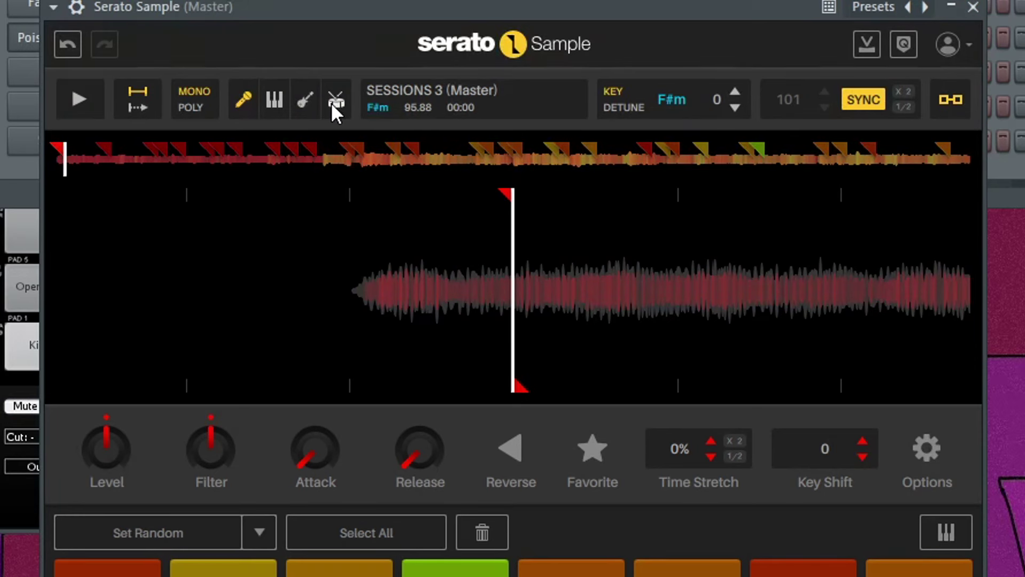
click(278, 100)
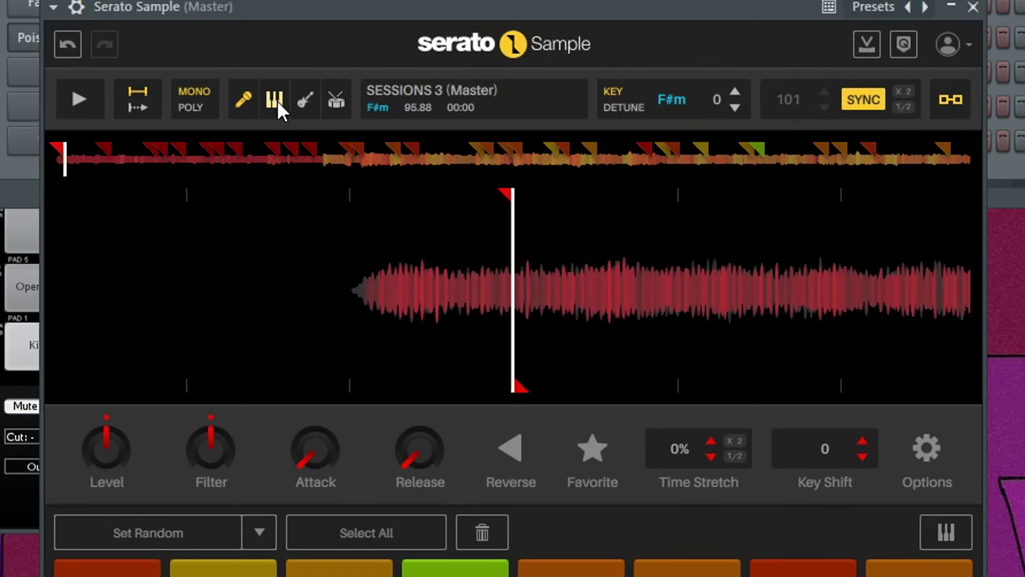
key(space)
key(space)
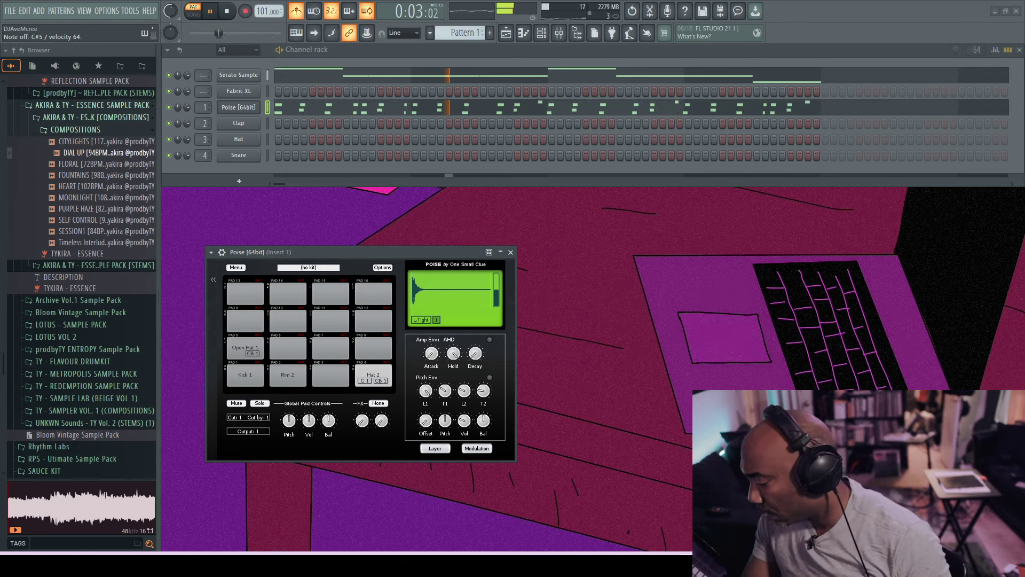
key(F7)
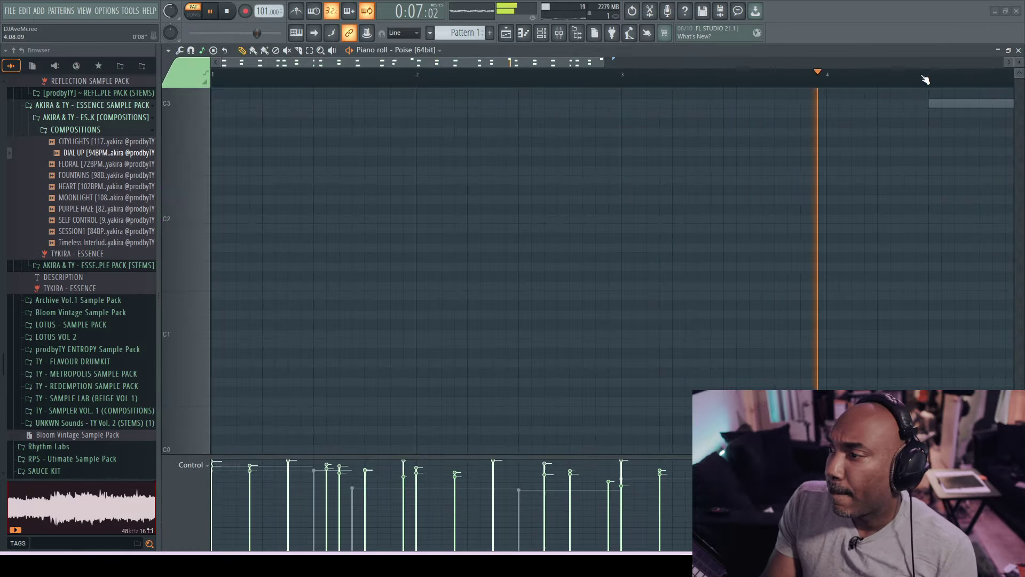
click(1019, 51)
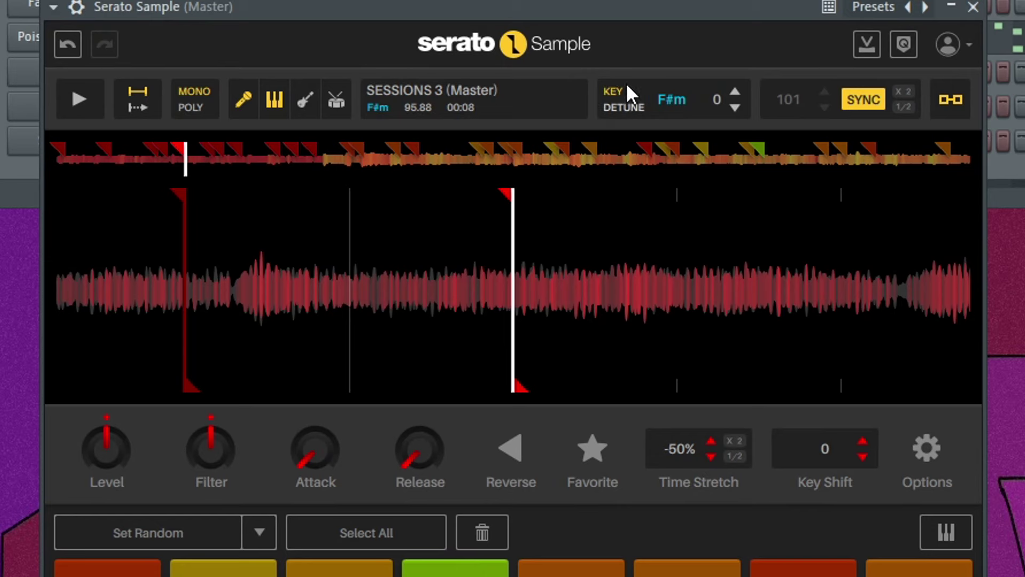
- Step the key down from F#m to Ebm, reset to F#m, then lower it to Ebm again during playback
click(735, 107)
click(735, 107)
click(738, 106)
click(734, 89)
click(734, 89)
click(734, 89)
key(space)
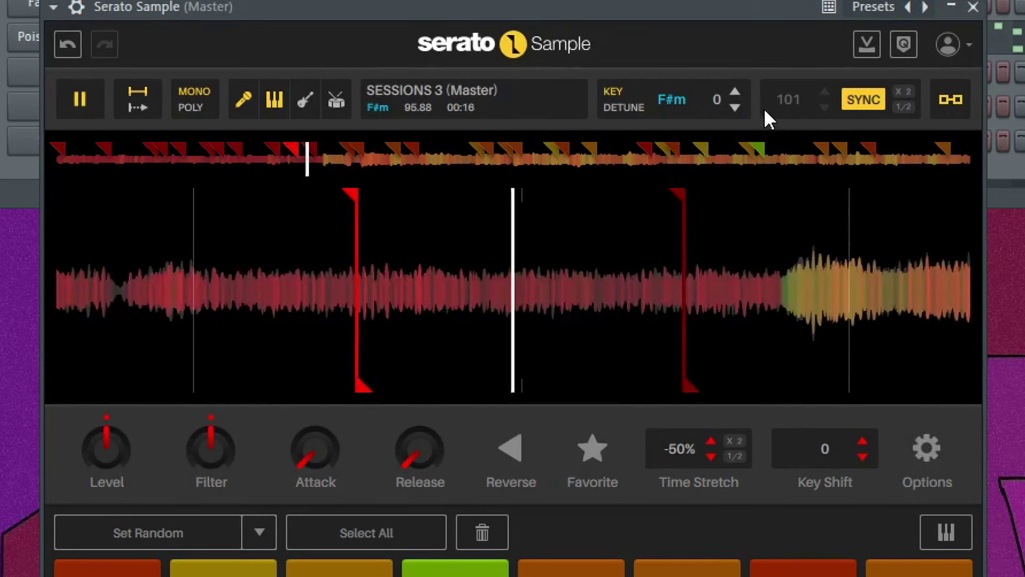
click(739, 108)
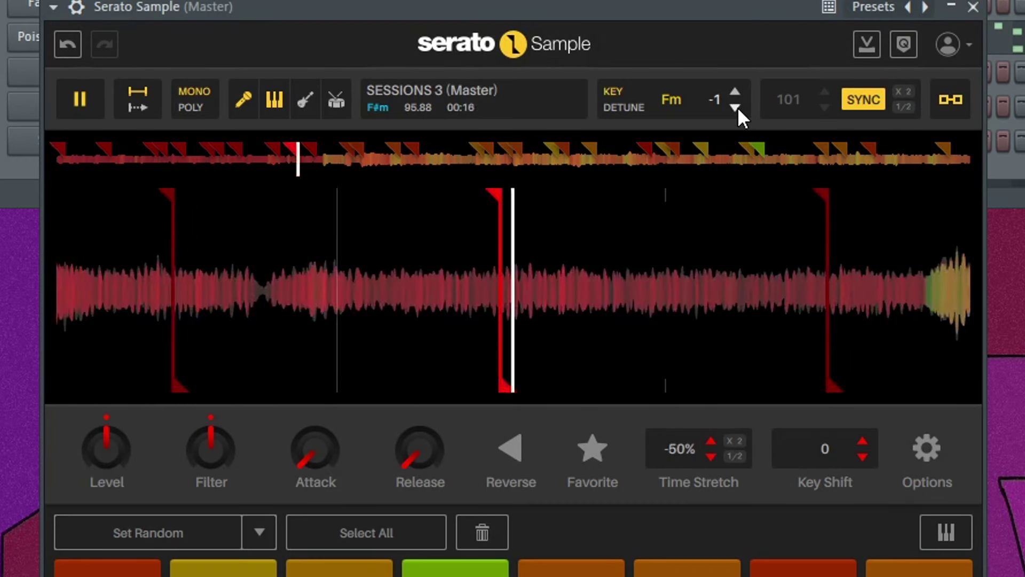
click(736, 107)
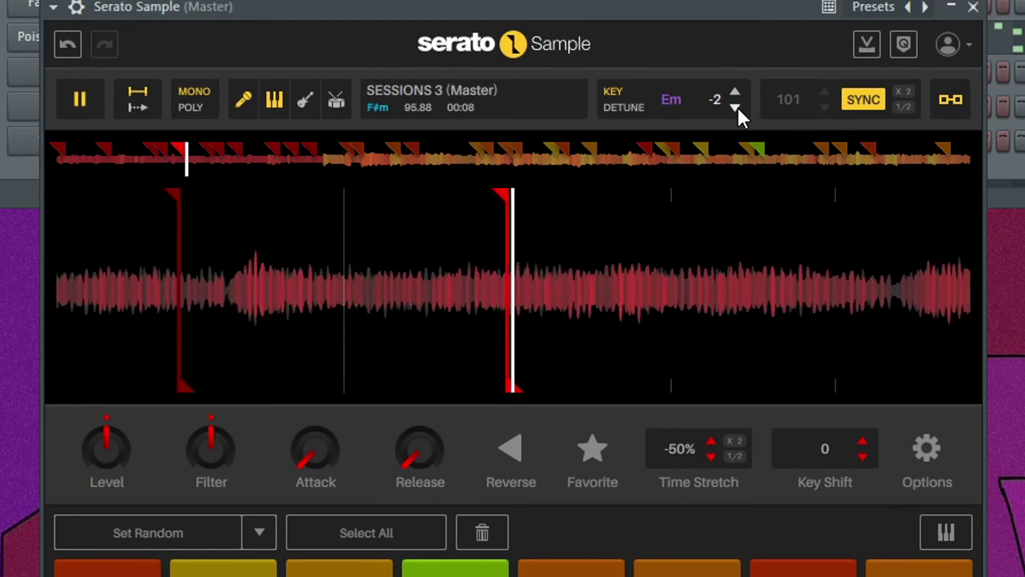
click(736, 108)
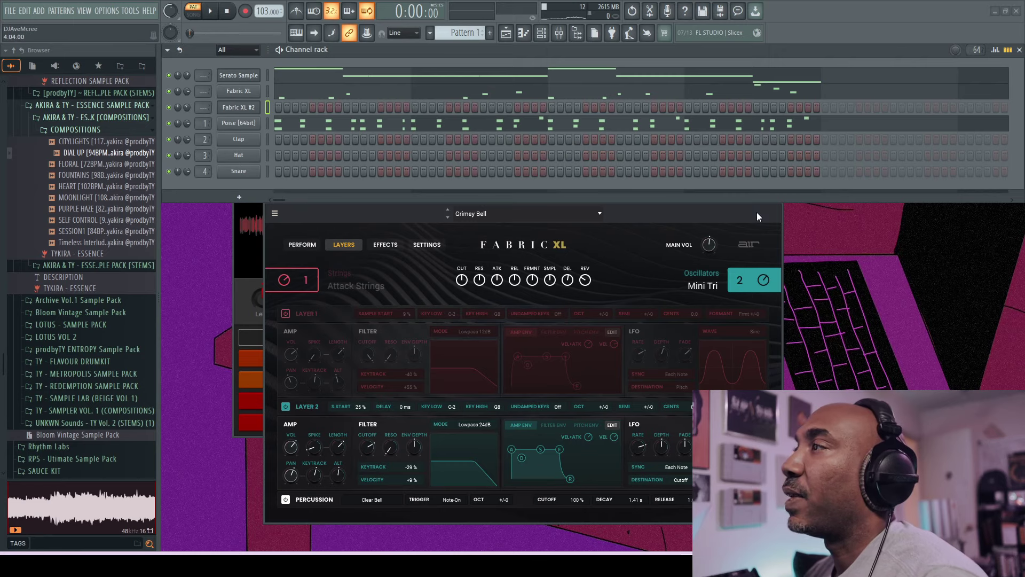
- Open the Fabric XL #2 piano roll and set its chord stamp to Minor 9th
right_click(243, 110)
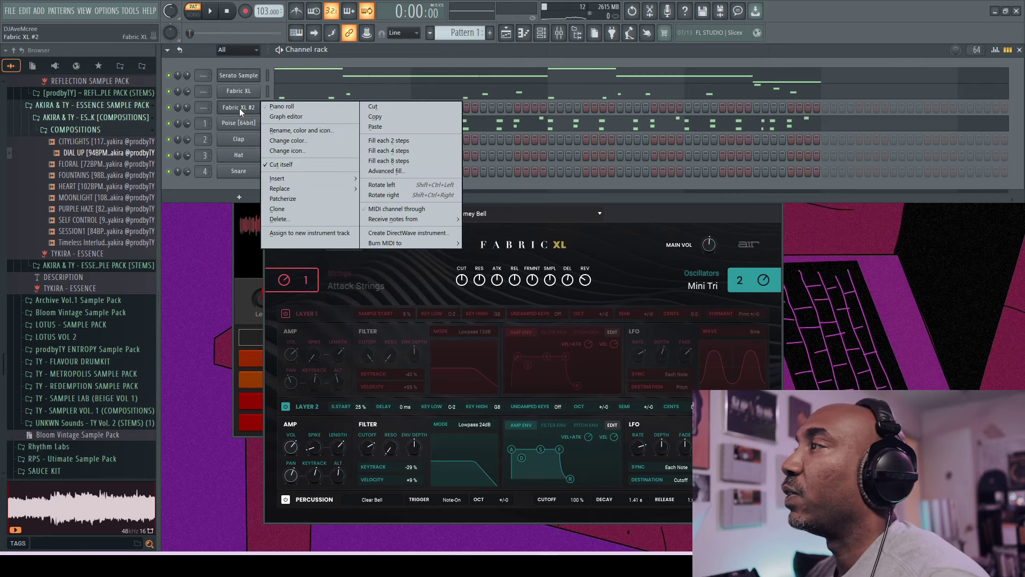
click(264, 107)
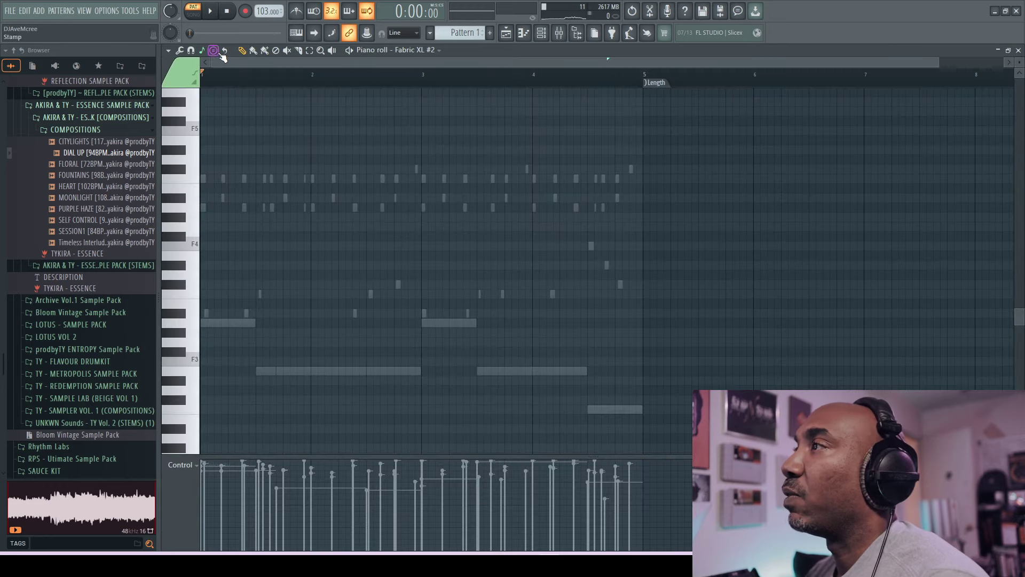
click(203, 50)
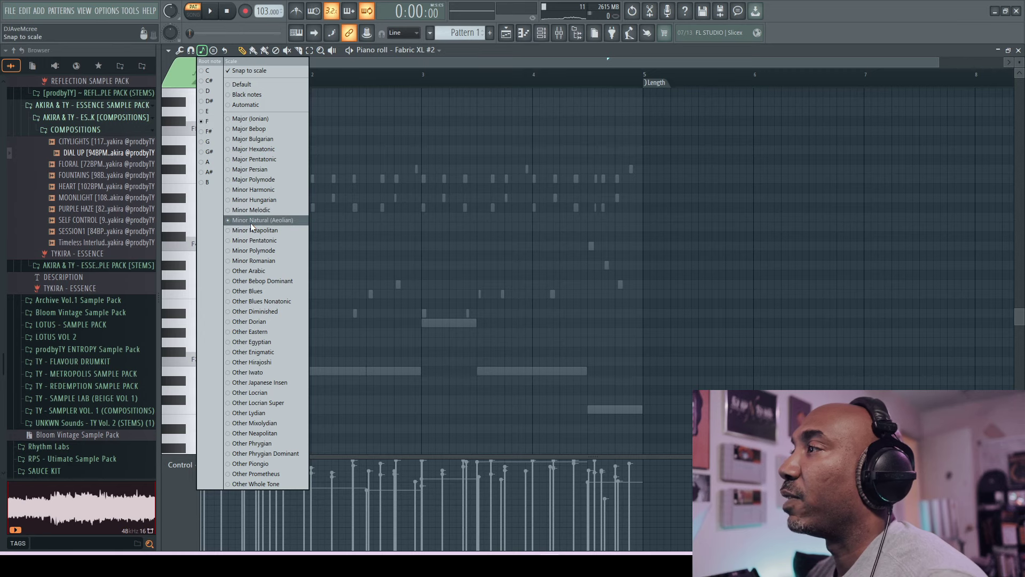
click(459, 53)
click(213, 50)
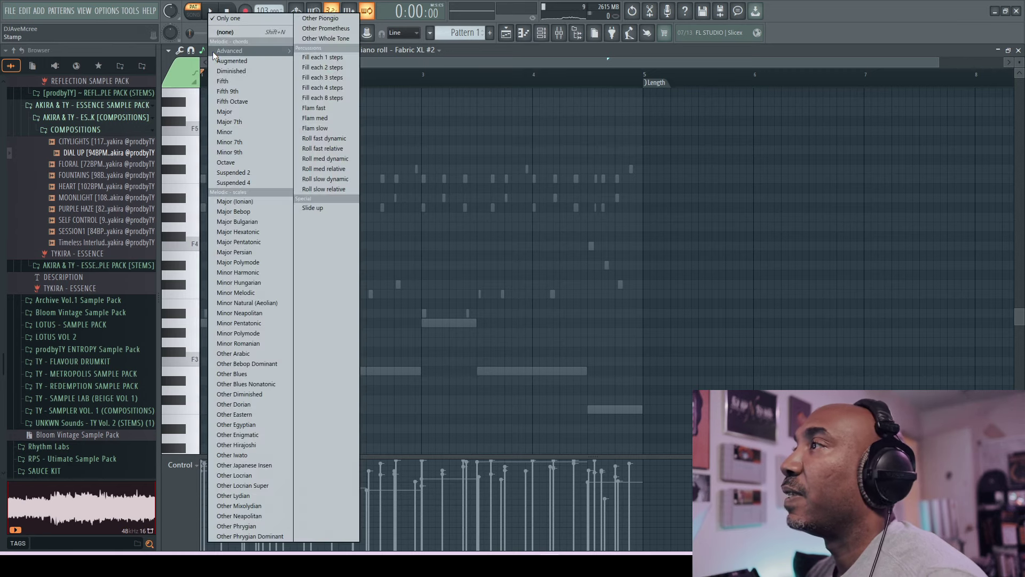
click(248, 152)
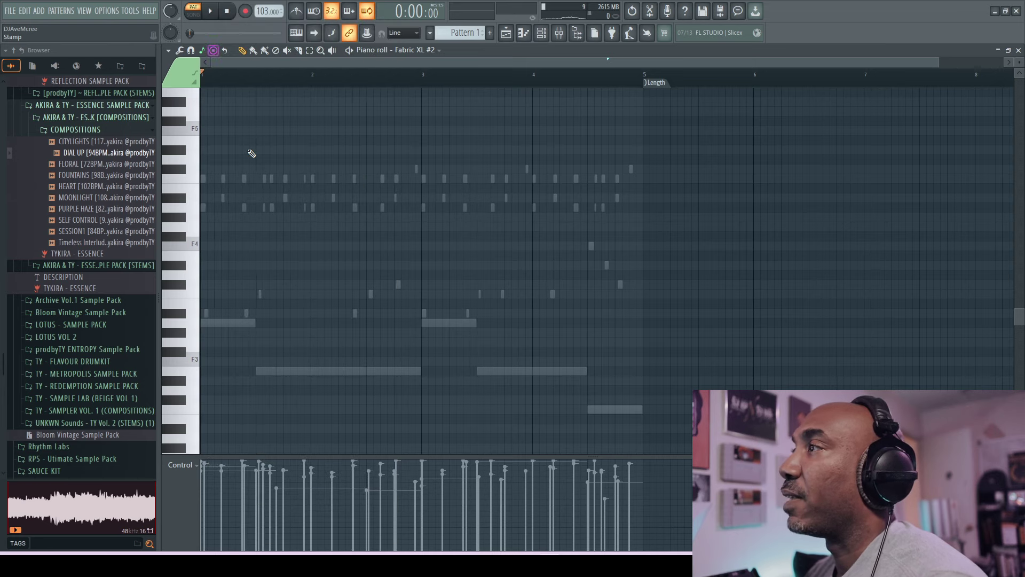
scroll(229, 241, up, 1)
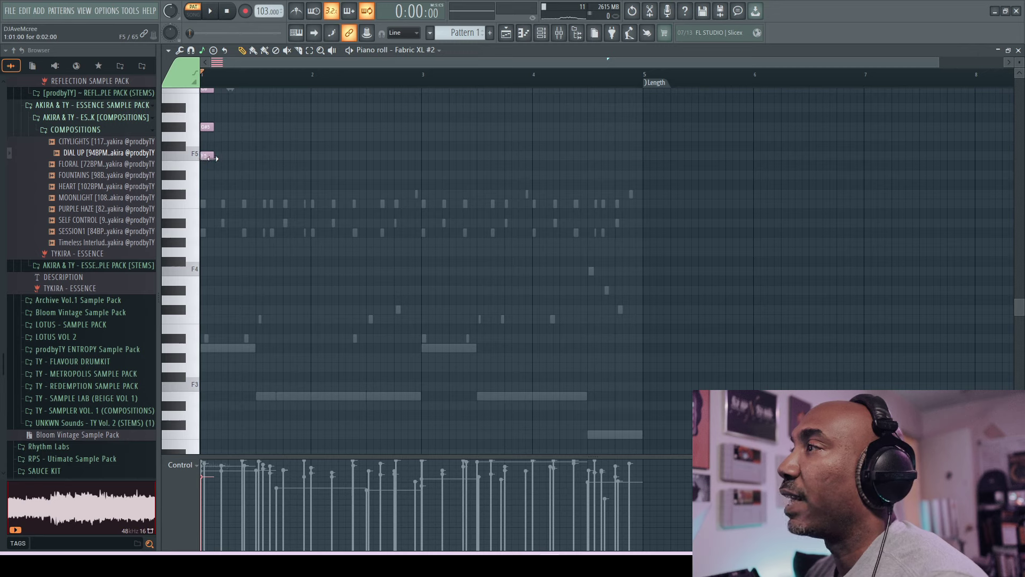
- Stretch the chord to bar 5, arpeggiate it with the Flip pattern, and close the piano roll
drag(212, 156, 662, 133)
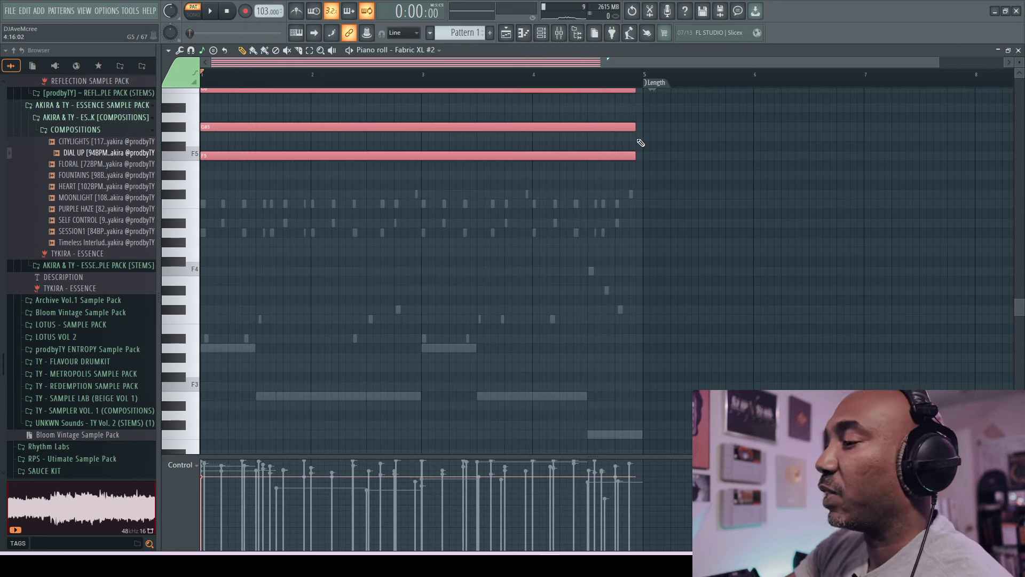
key(alt+a)
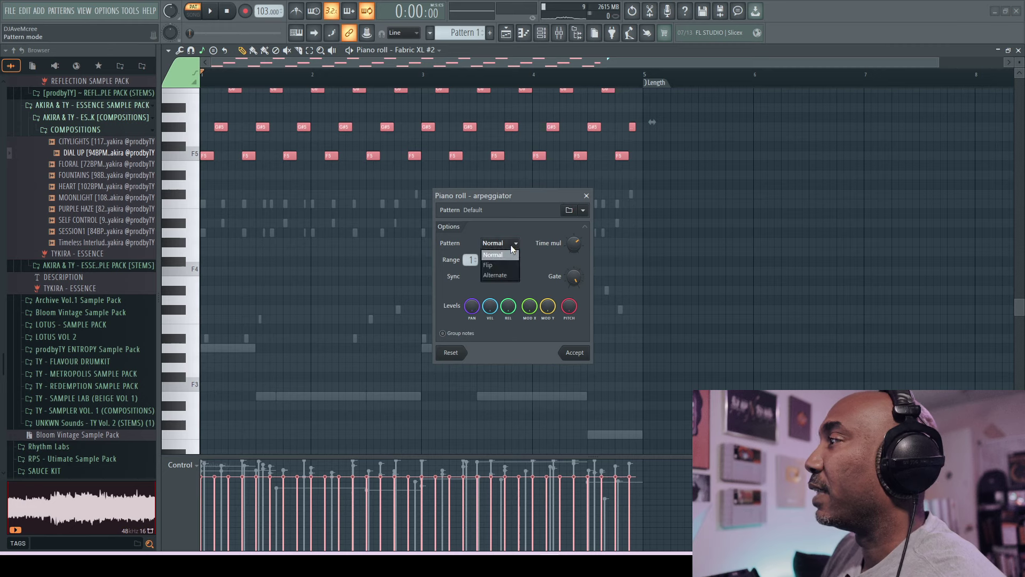
click(503, 265)
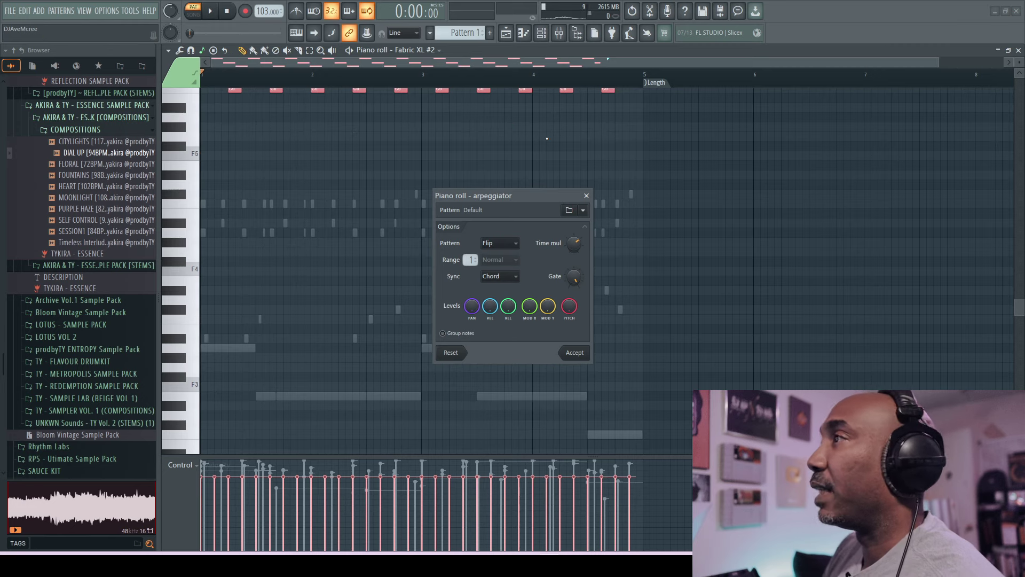
click(576, 353)
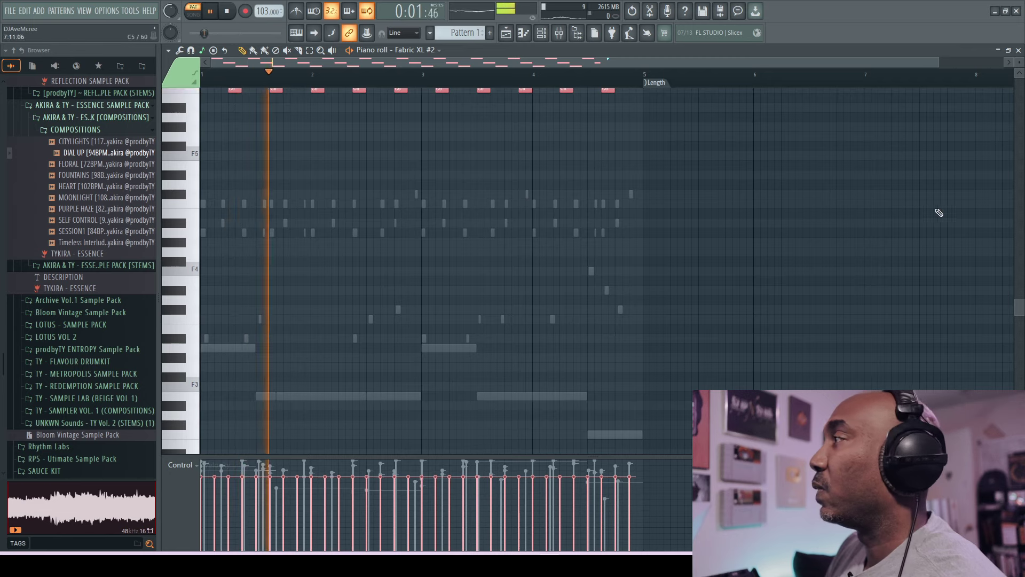
scroll(920, 201, up, 5)
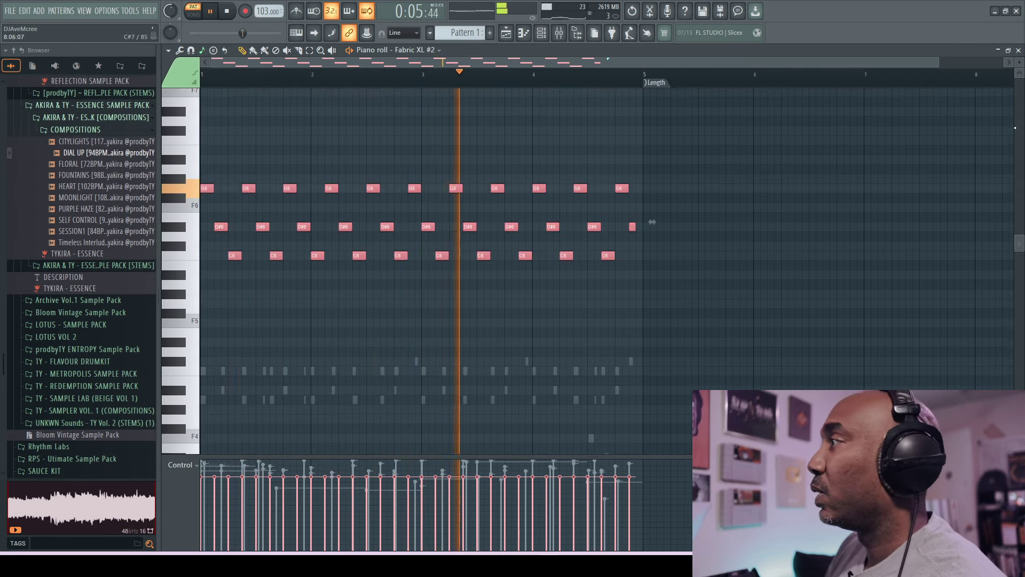
click(1020, 49)
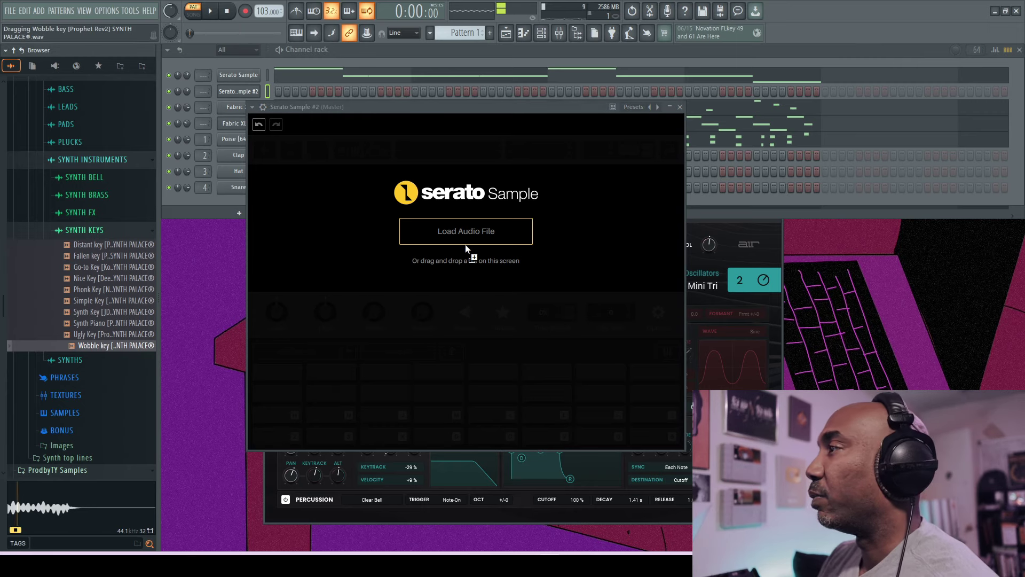
- Load the Wobble key sample into Serato Sample, audition it, and switch the pads to keys mode
drag(465, 246, 465, 244)
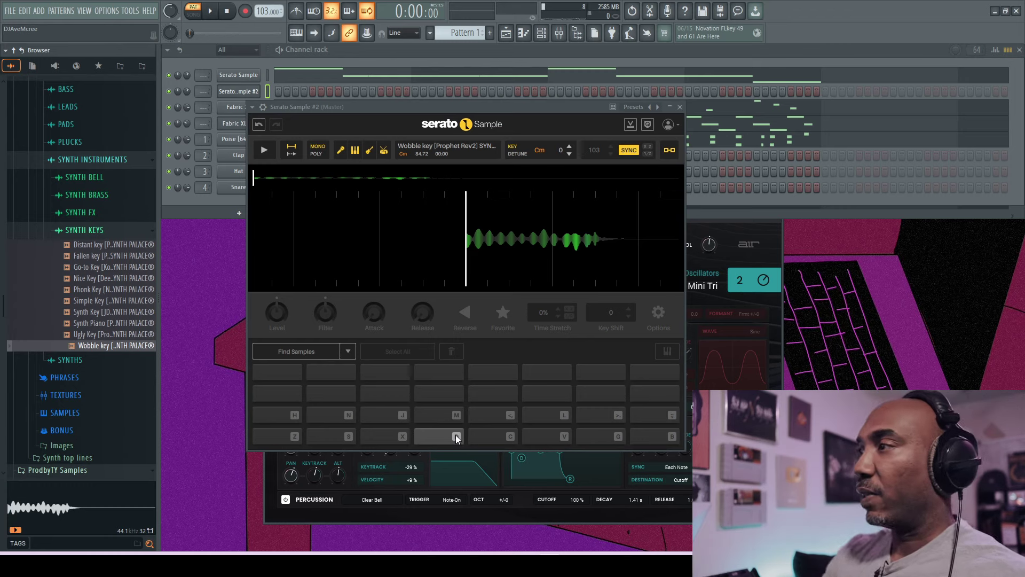
key(z)
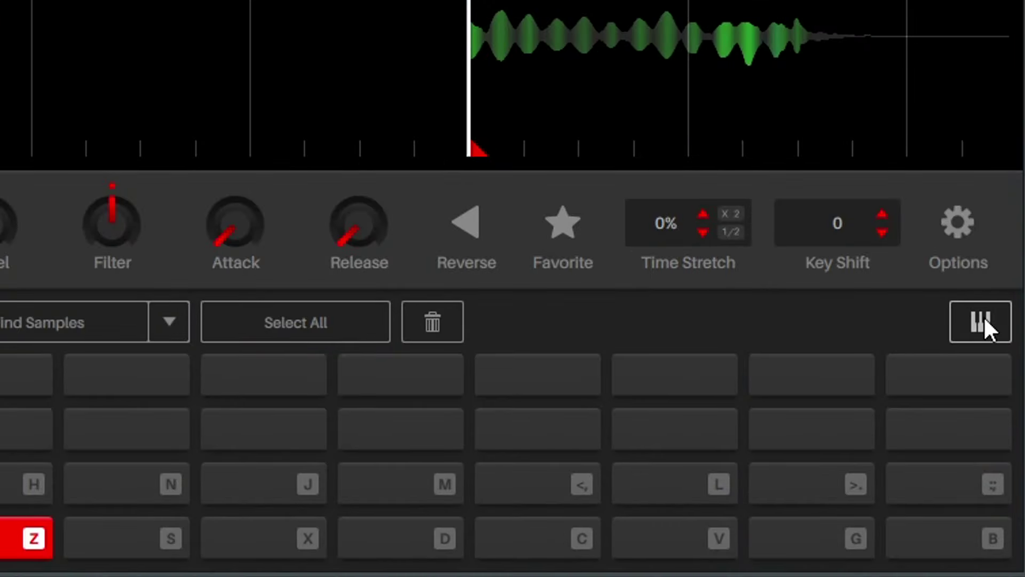
click(984, 316)
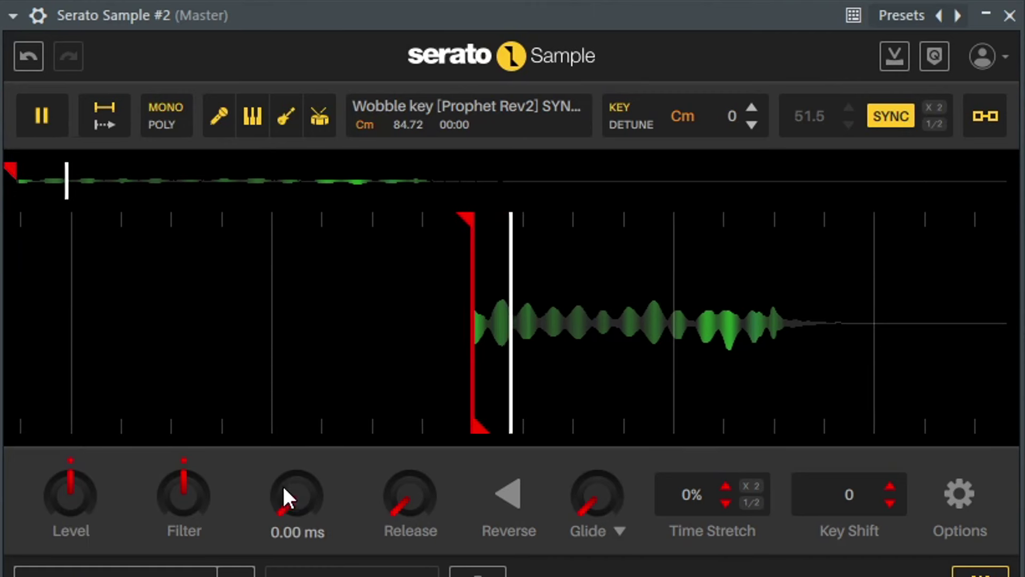
- Lengthen the attack, set release to about 2.41 s and add about 983 ms glide
mouse_move(283, 496)
mouse_down()
mouse_move(283, 439)
mouse_move(286, 495)
mouse_up()
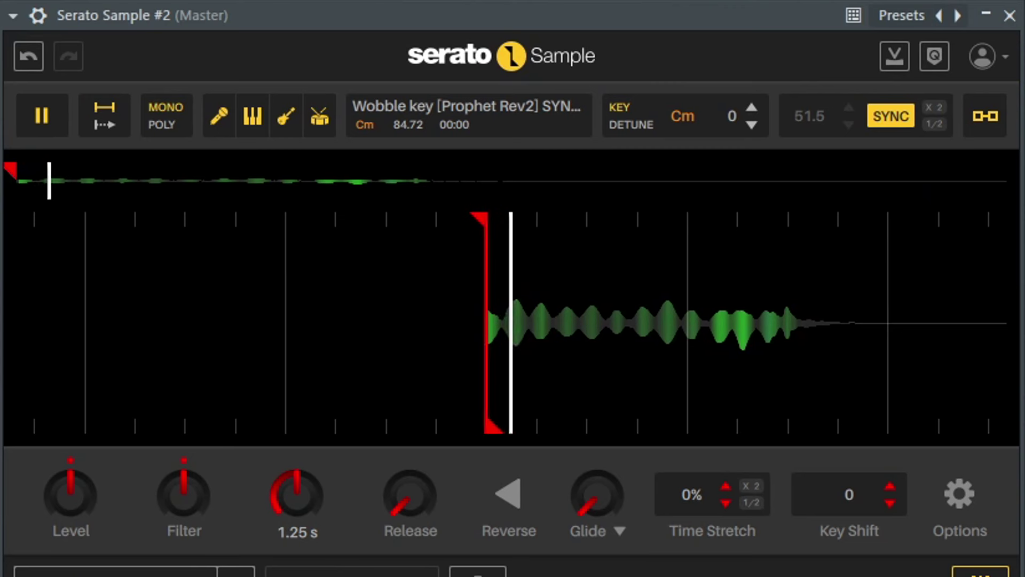
key(space)
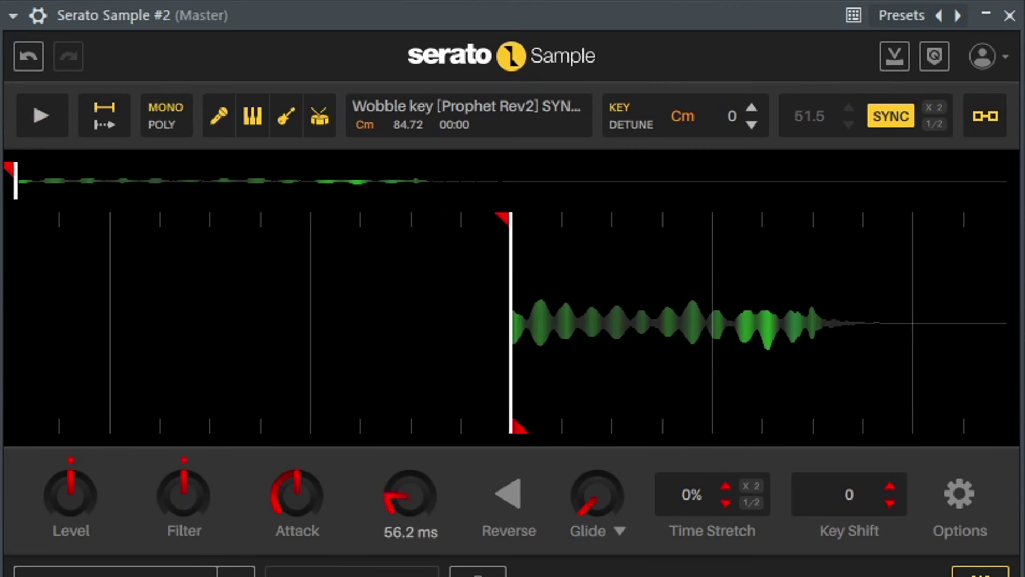
drag(410, 496, 411, 470)
key(space)
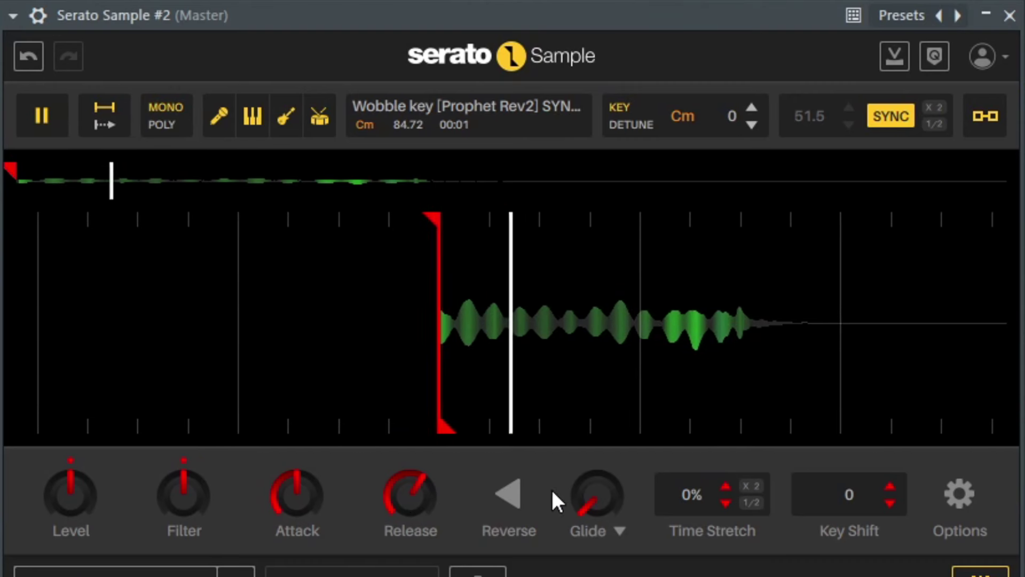
drag(584, 514, 583, 501)
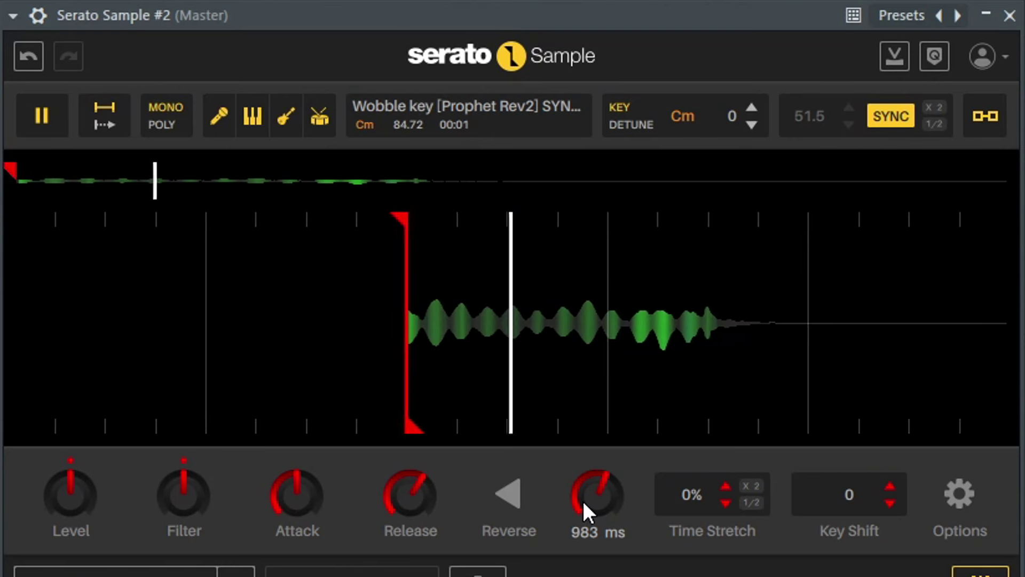
key(space)
- Raise the output level and replay the sound to audition it
drag(78, 485, 77, 474)
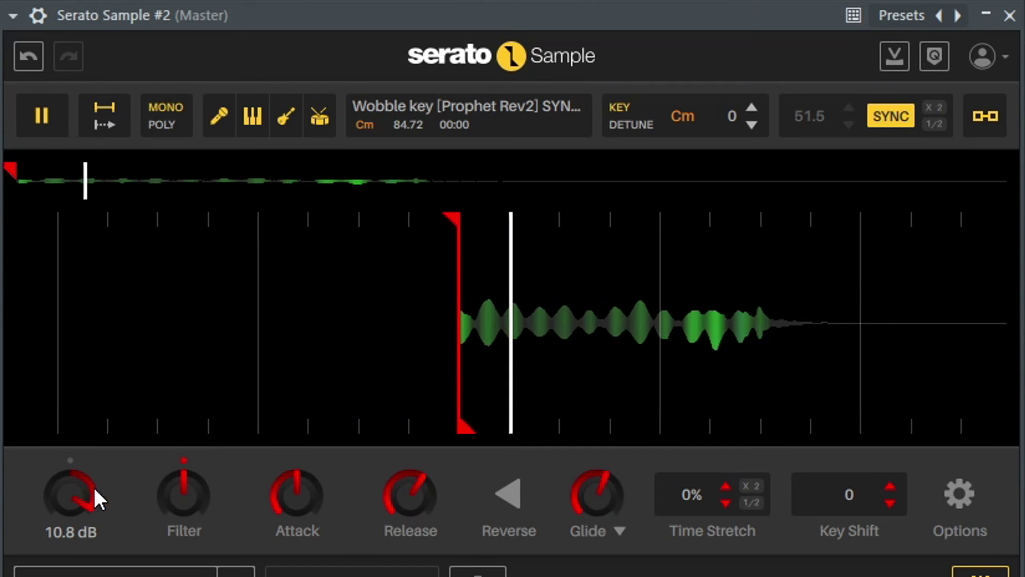
key(space)
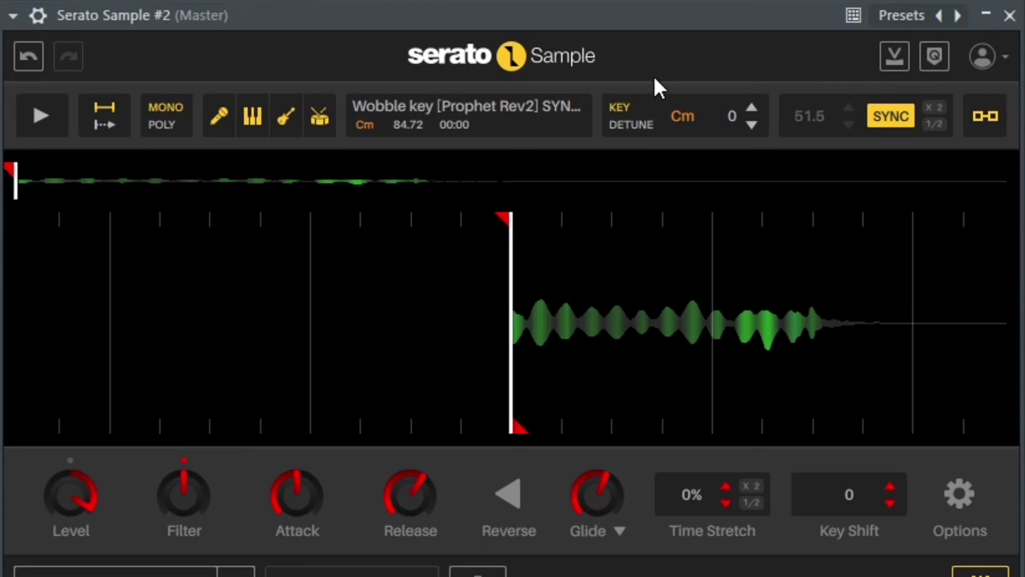
key(space)
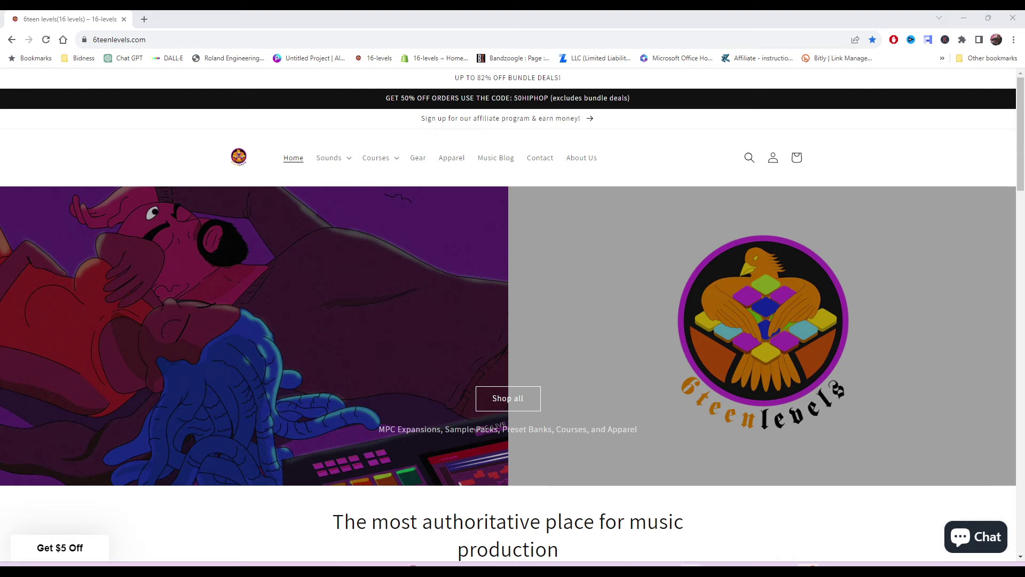
- Browse Shop All sorted by Best selling, then open the Sounds category list
click(509, 400)
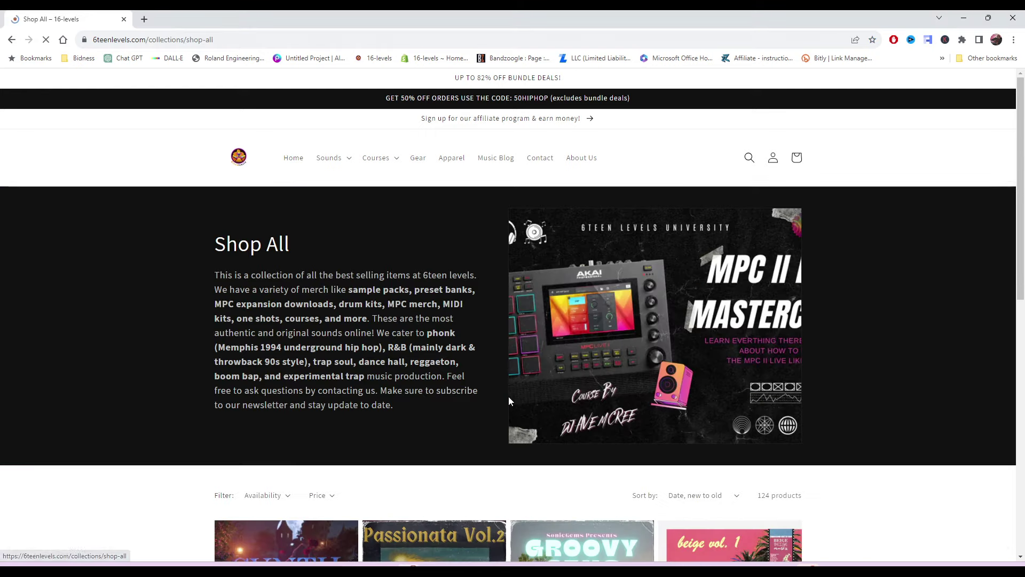
scroll(143, 390, down, 3)
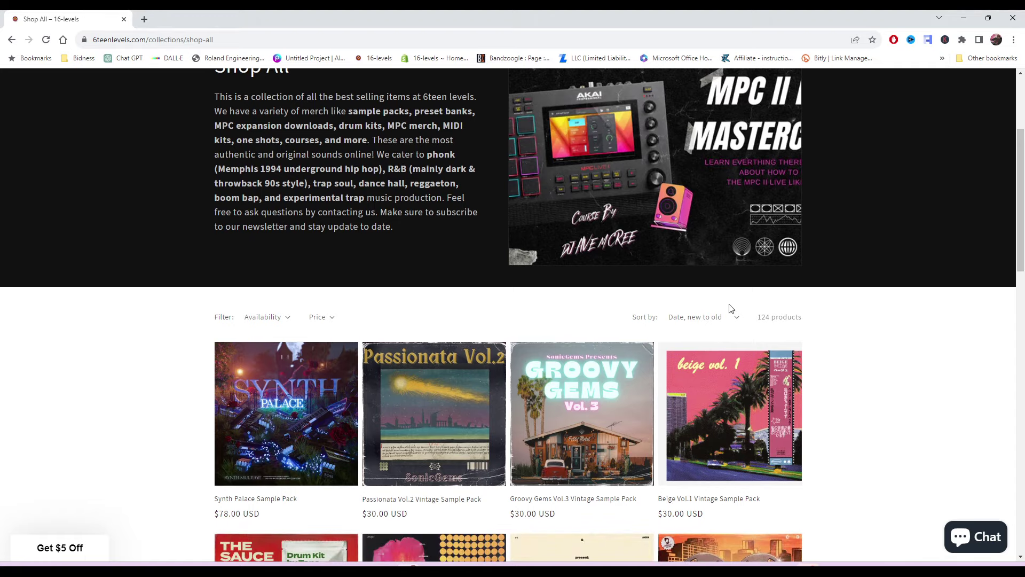
click(733, 322)
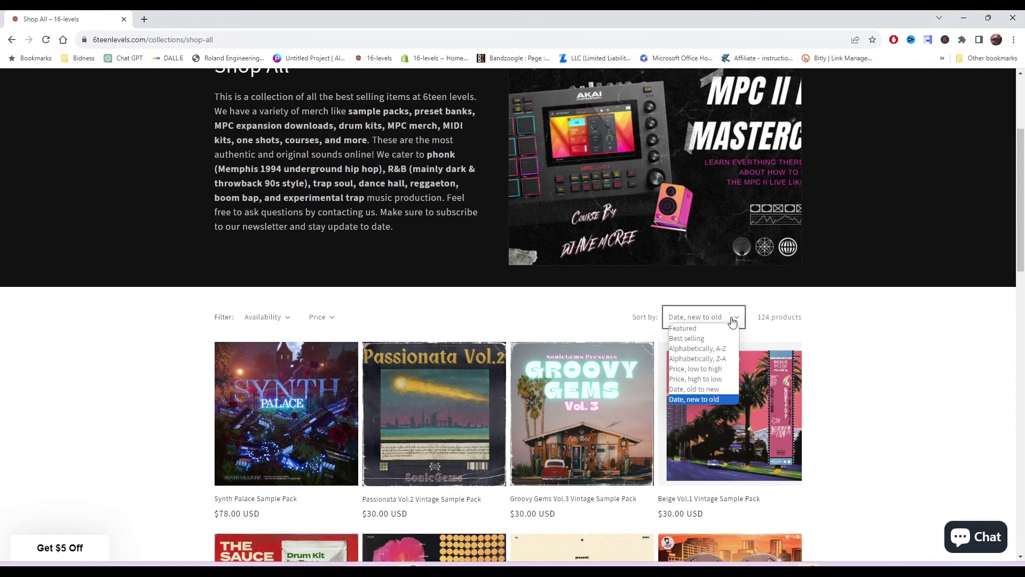
click(689, 339)
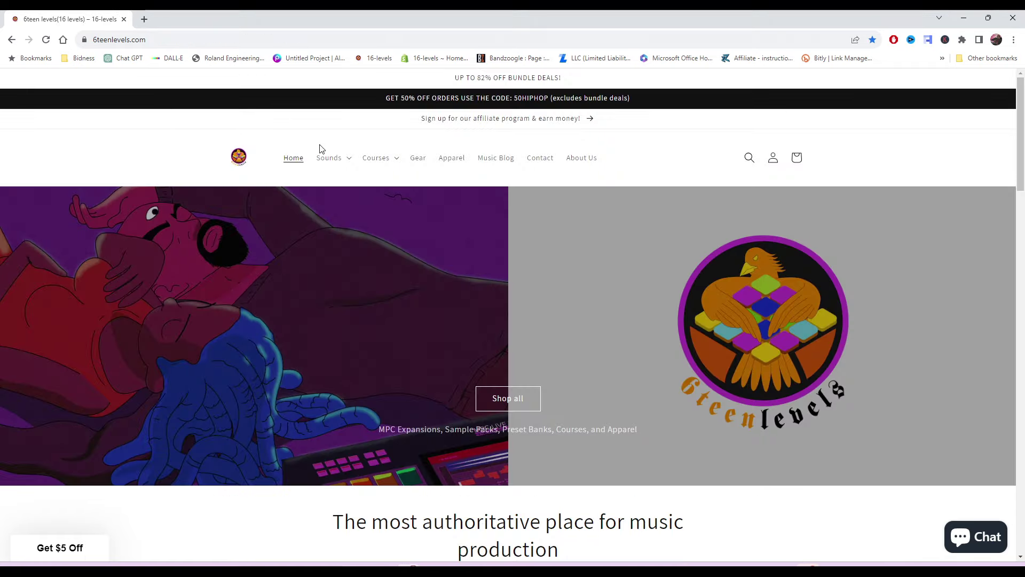
click(347, 159)
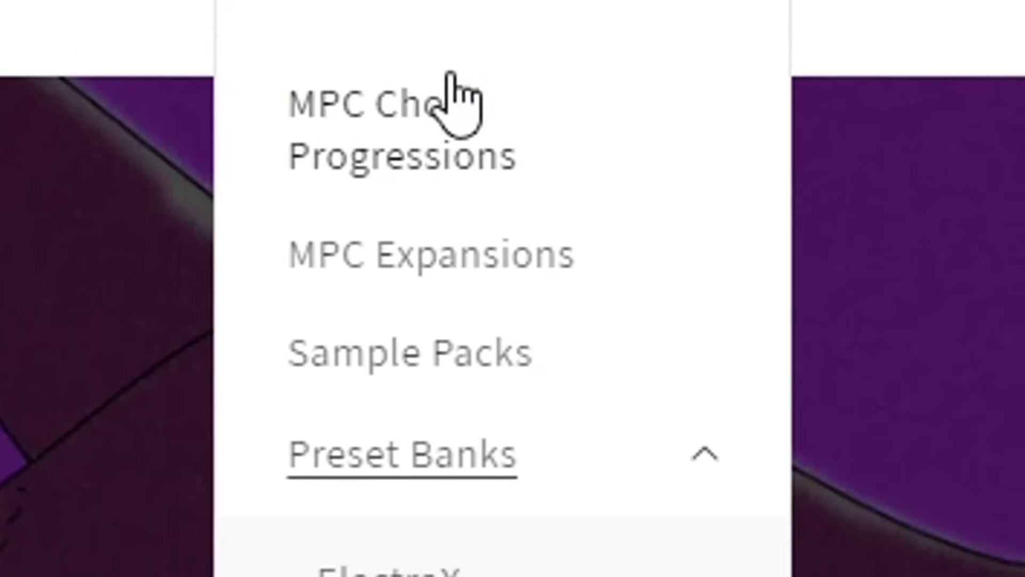